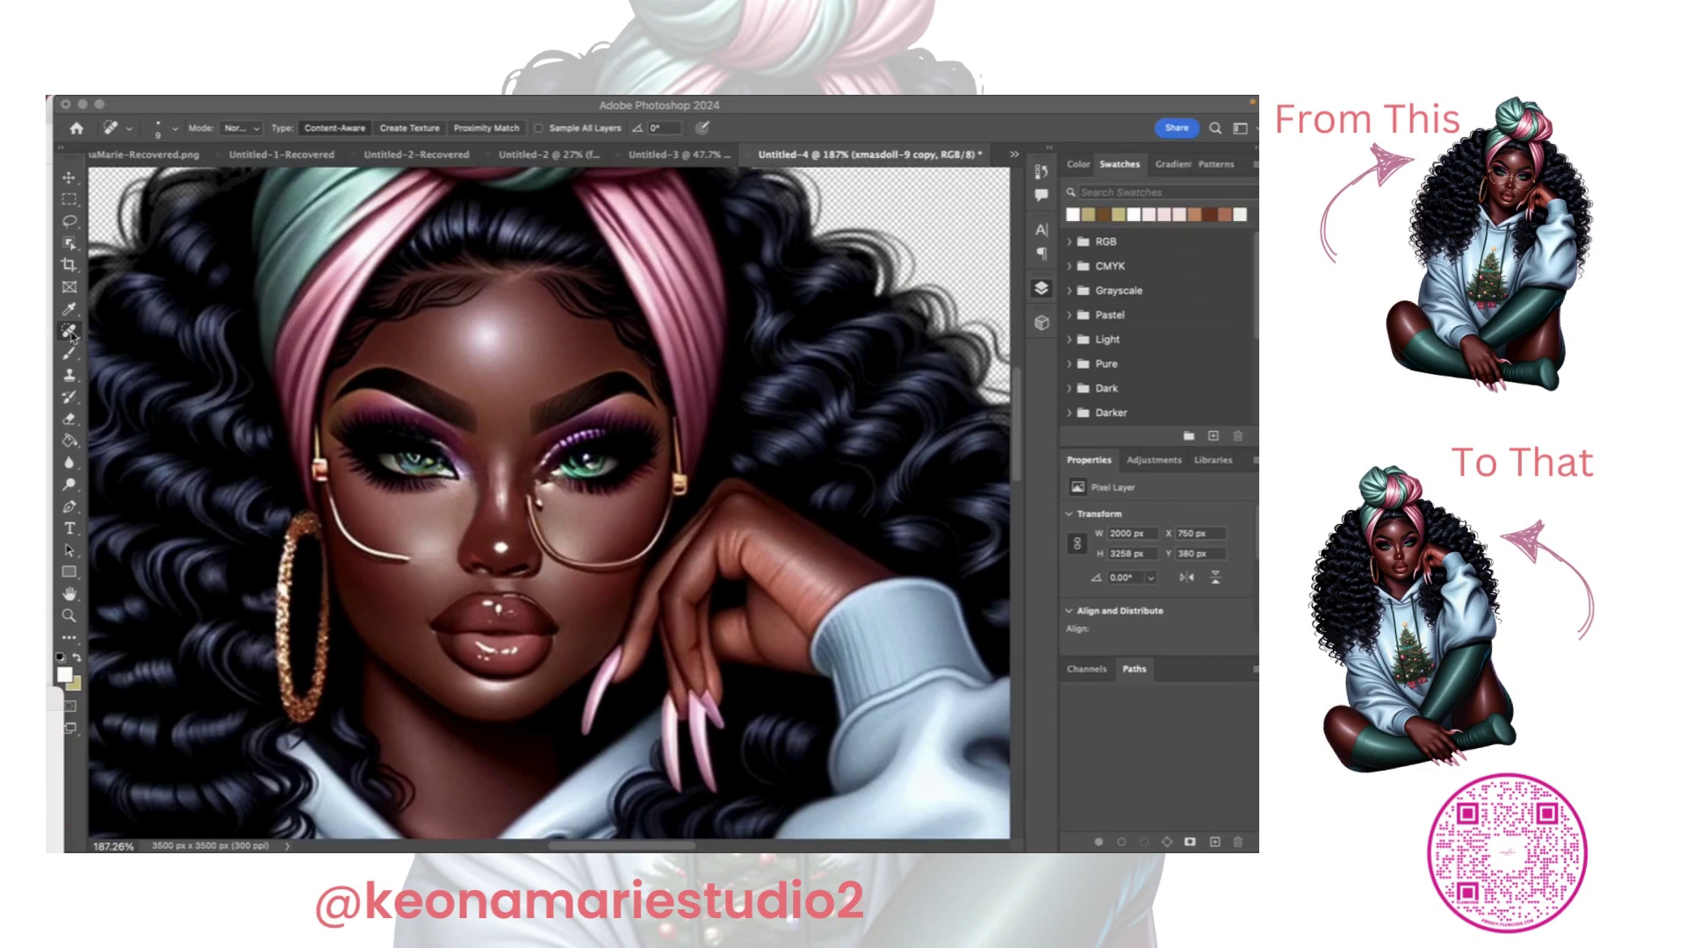
Paint over the loose lower end of the gold glasses wire on the image's left cheek with an enlarged Spot Healing Brush.
{"action": "key", "text": "F7"}
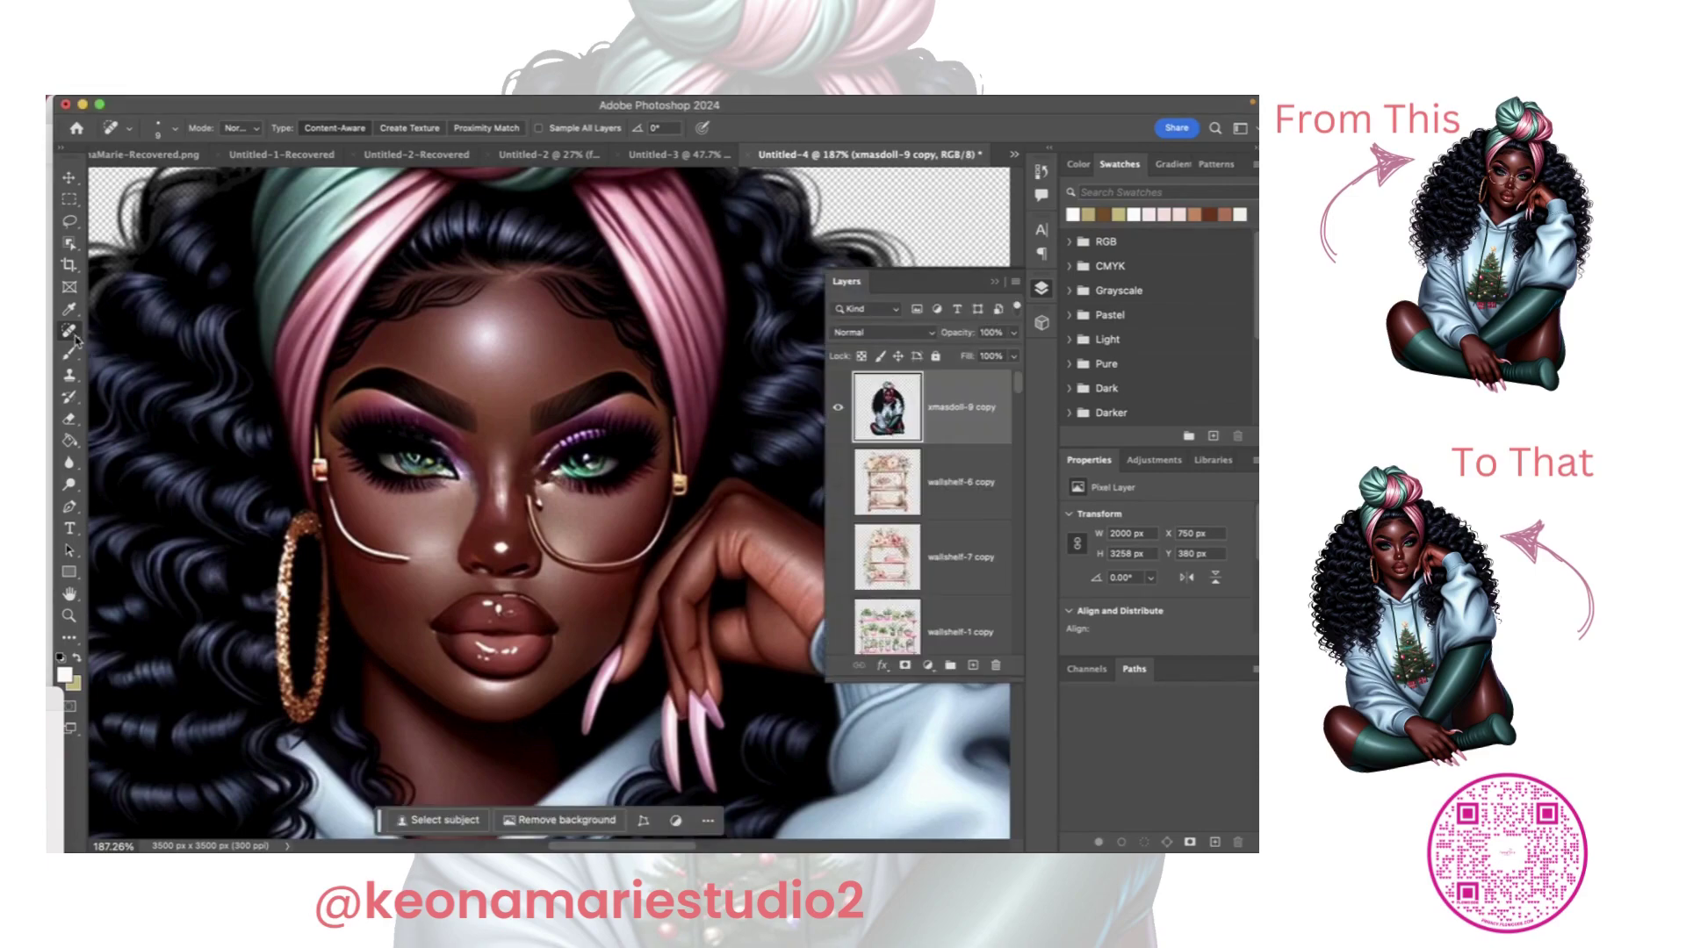
{"action": "right_click", "coordinate": [75, 339]}
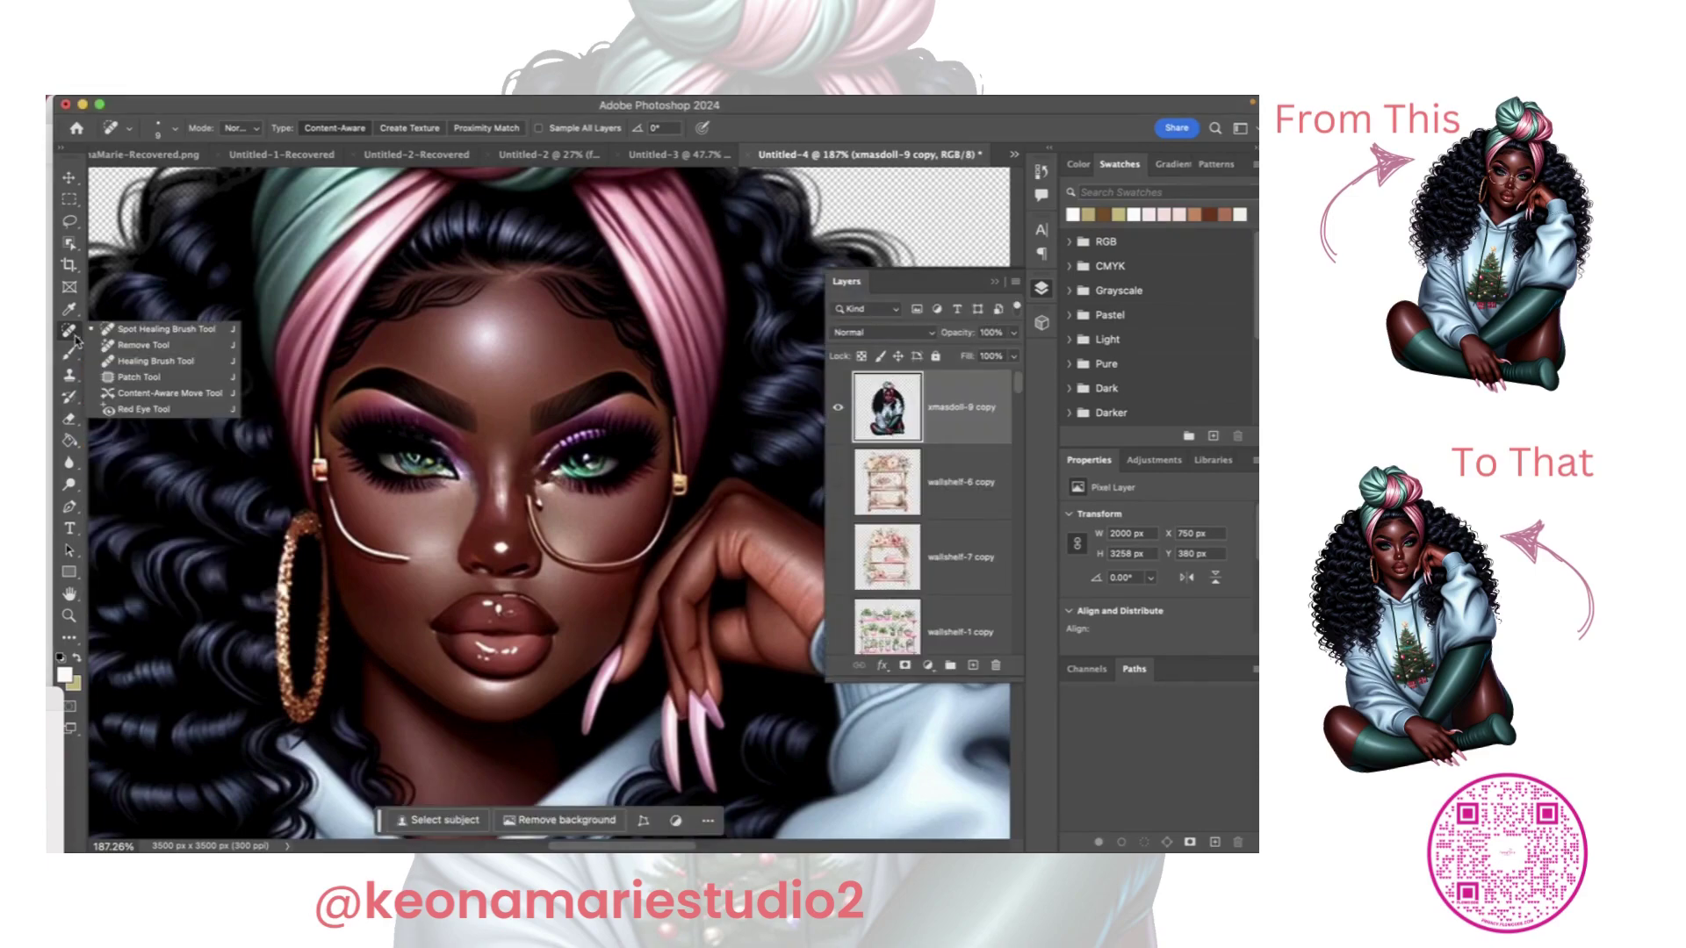
{"action": "left_click", "coordinate": [155, 331]}
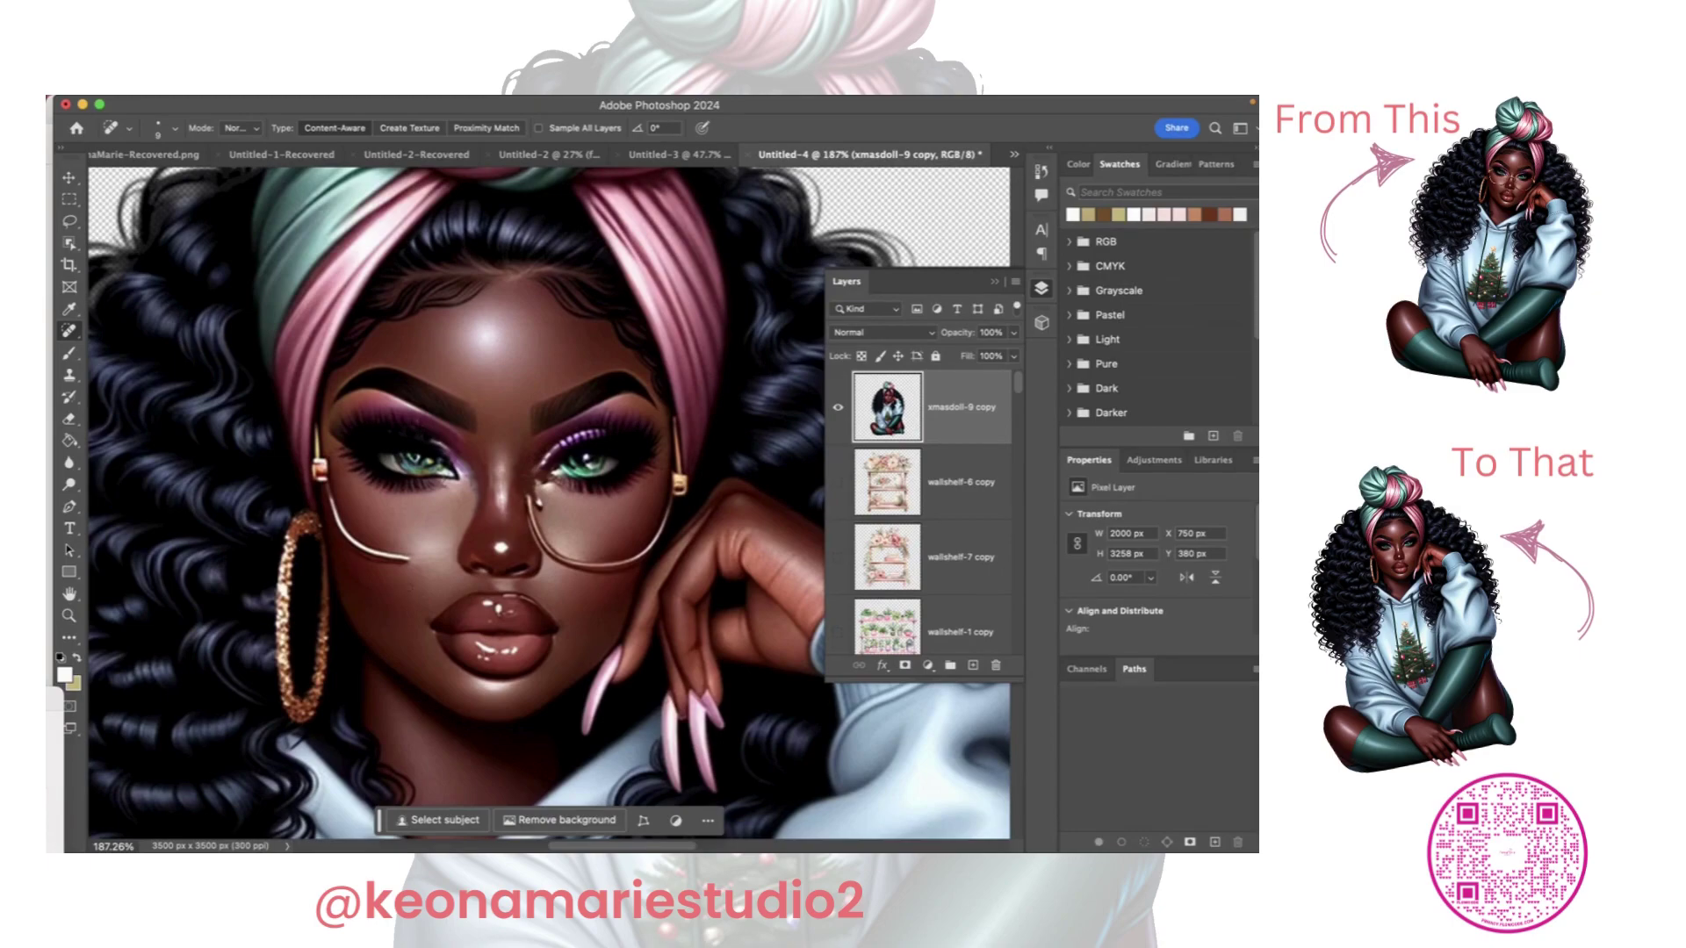
{"action": "key", "text": "bracketright"}
{"action": "key", "text": "bracketright"}
{"action": "key", "text": "bracketleft"}
{"action": "key", "text": "bracketright"}
{"action": "left_click_drag", "start_coordinate": [404, 554], "coordinate": [400, 575]}
{"action": "left_click_drag", "start_coordinate": [399, 550], "coordinate": [412, 565]}
{"action": "left_click_drag", "start_coordinate": [378, 546], "coordinate": [401, 559]}
{"action": "left_click", "coordinate": [395, 553]}
{"action": "left_click_drag", "start_coordinate": [410, 569], "coordinate": [402, 572]}
{"action": "left_click", "coordinate": [393, 569]}
{"action": "left_click_drag", "start_coordinate": [363, 529], "coordinate": [391, 560]}
{"action": "left_click_drag", "start_coordinate": [384, 552], "coordinate": [378, 532]}
{"action": "mouse_move", "coordinate": [398, 567]}
{"action": "left_mouse_down"}
{"action": "mouse_move", "coordinate": [399, 540]}
{"action": "mouse_move", "coordinate": [379, 555]}
{"action": "left_mouse_up"}
Retouch the skin below the end of the wire on the image's left cheek with the Remove tool.
{"action": "right_click", "coordinate": [73, 332]}
{"action": "left_click", "coordinate": [131, 345]}
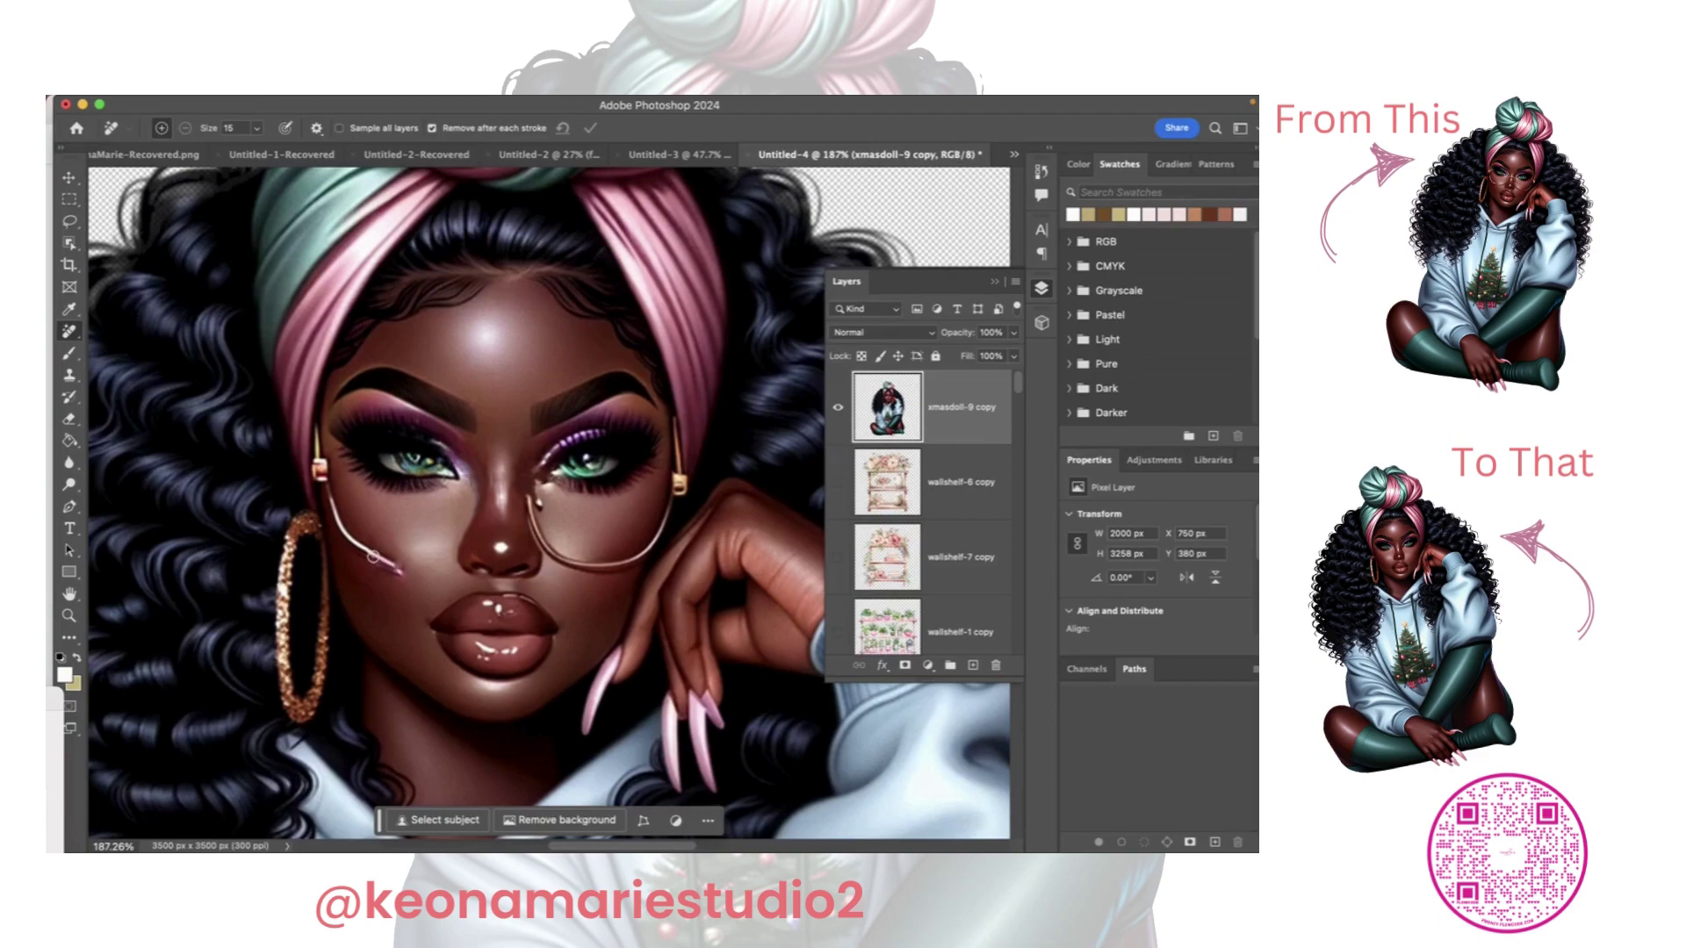
{"action": "left_click_drag", "start_coordinate": [379, 587], "coordinate": [382, 587]}
{"action": "left_click_drag", "start_coordinate": [399, 586], "coordinate": [398, 599]}
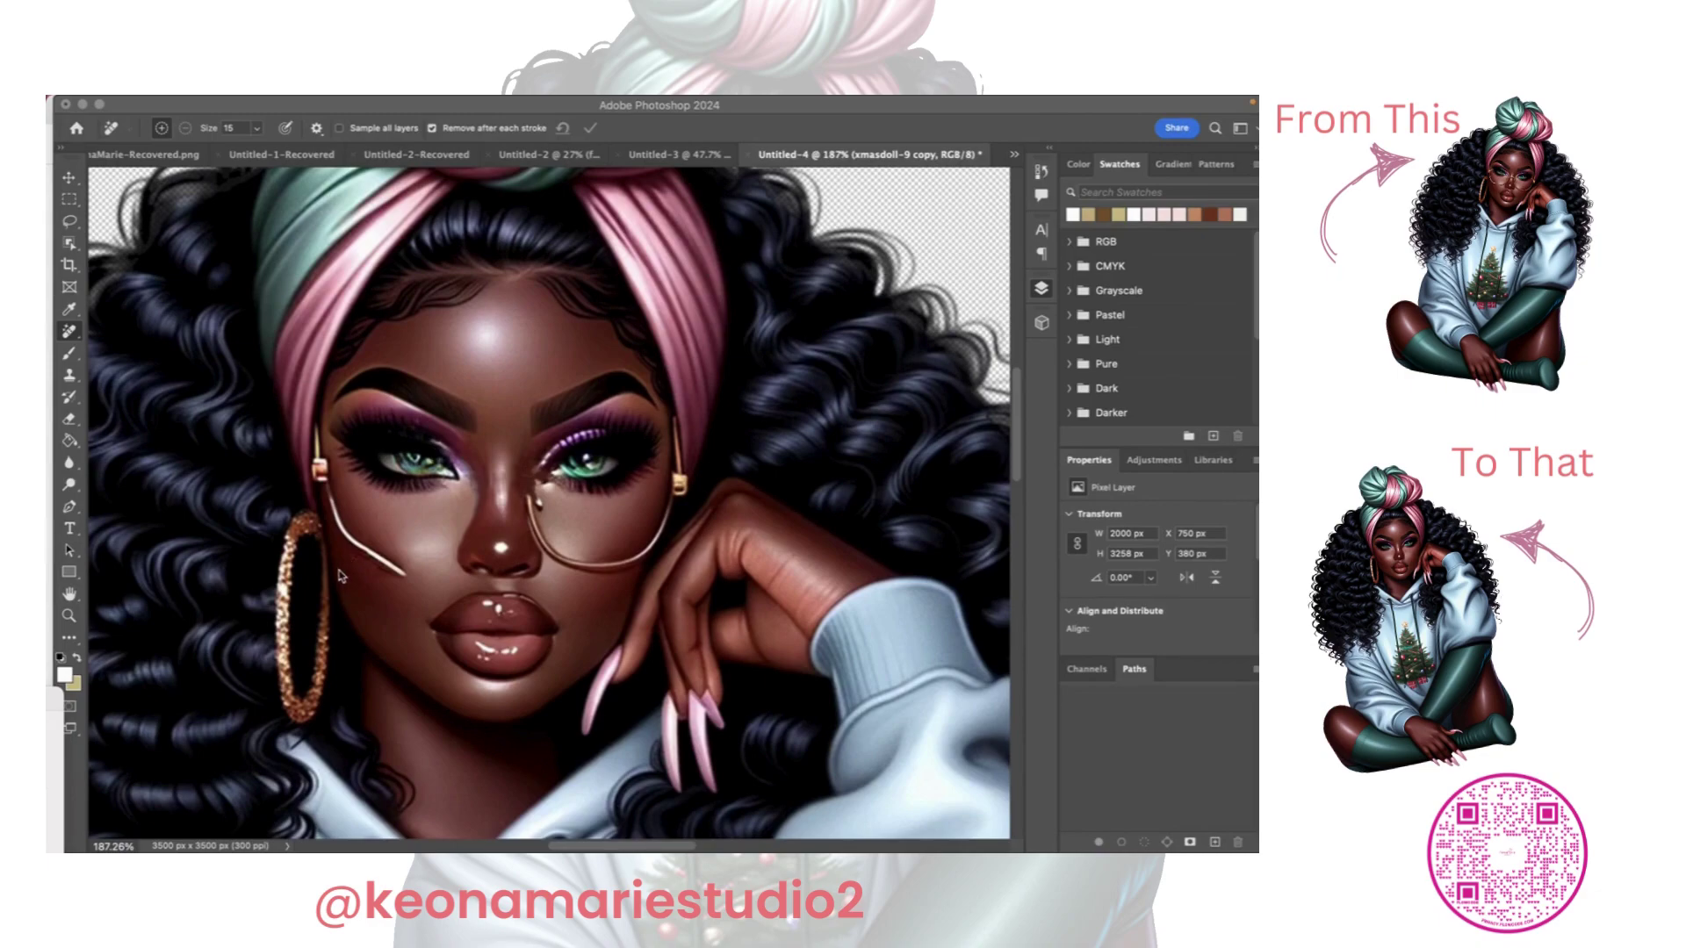
{"action": "scroll", "coordinate": [340, 576], "scroll_direction": "left", "scroll_amount": 5}
{"action": "scroll", "coordinate": [340, 576], "scroll_direction": "down", "scroll_amount": 3}
{"action": "scroll", "coordinate": [340, 576], "scroll_direction": "right", "scroll_amount": 3}
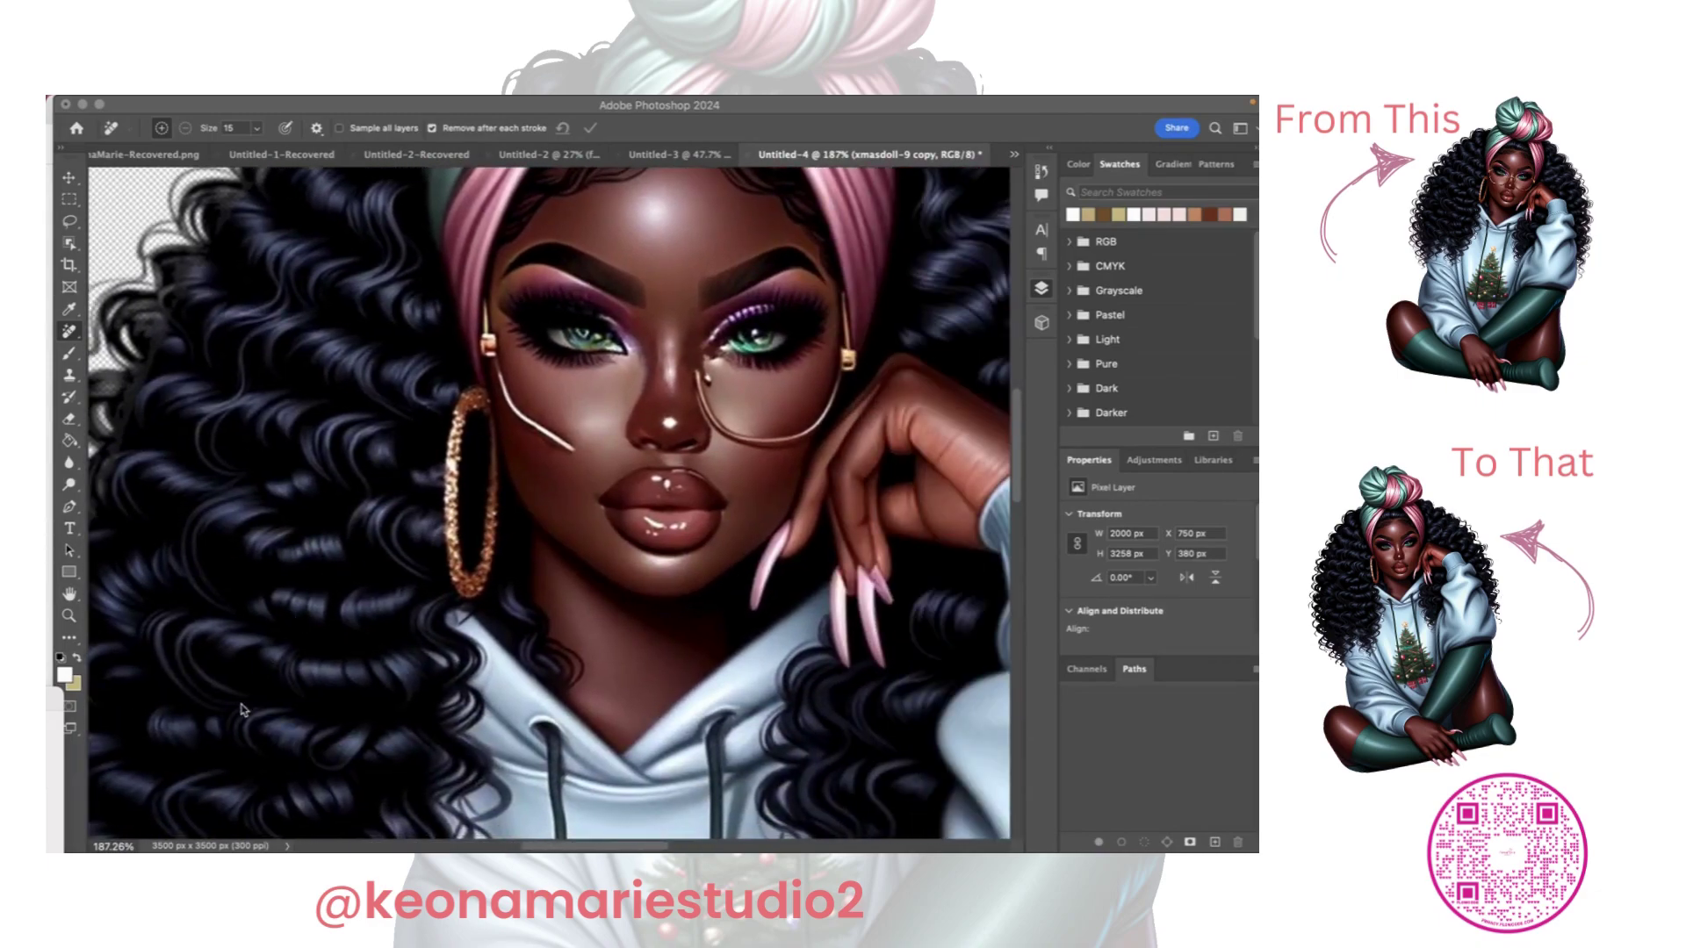
{"action": "scroll", "coordinate": [593, 601], "scroll_direction": "up", "scroll_amount": 5}
{"action": "scroll", "coordinate": [594, 600], "scroll_direction": "right", "scroll_amount": 4}
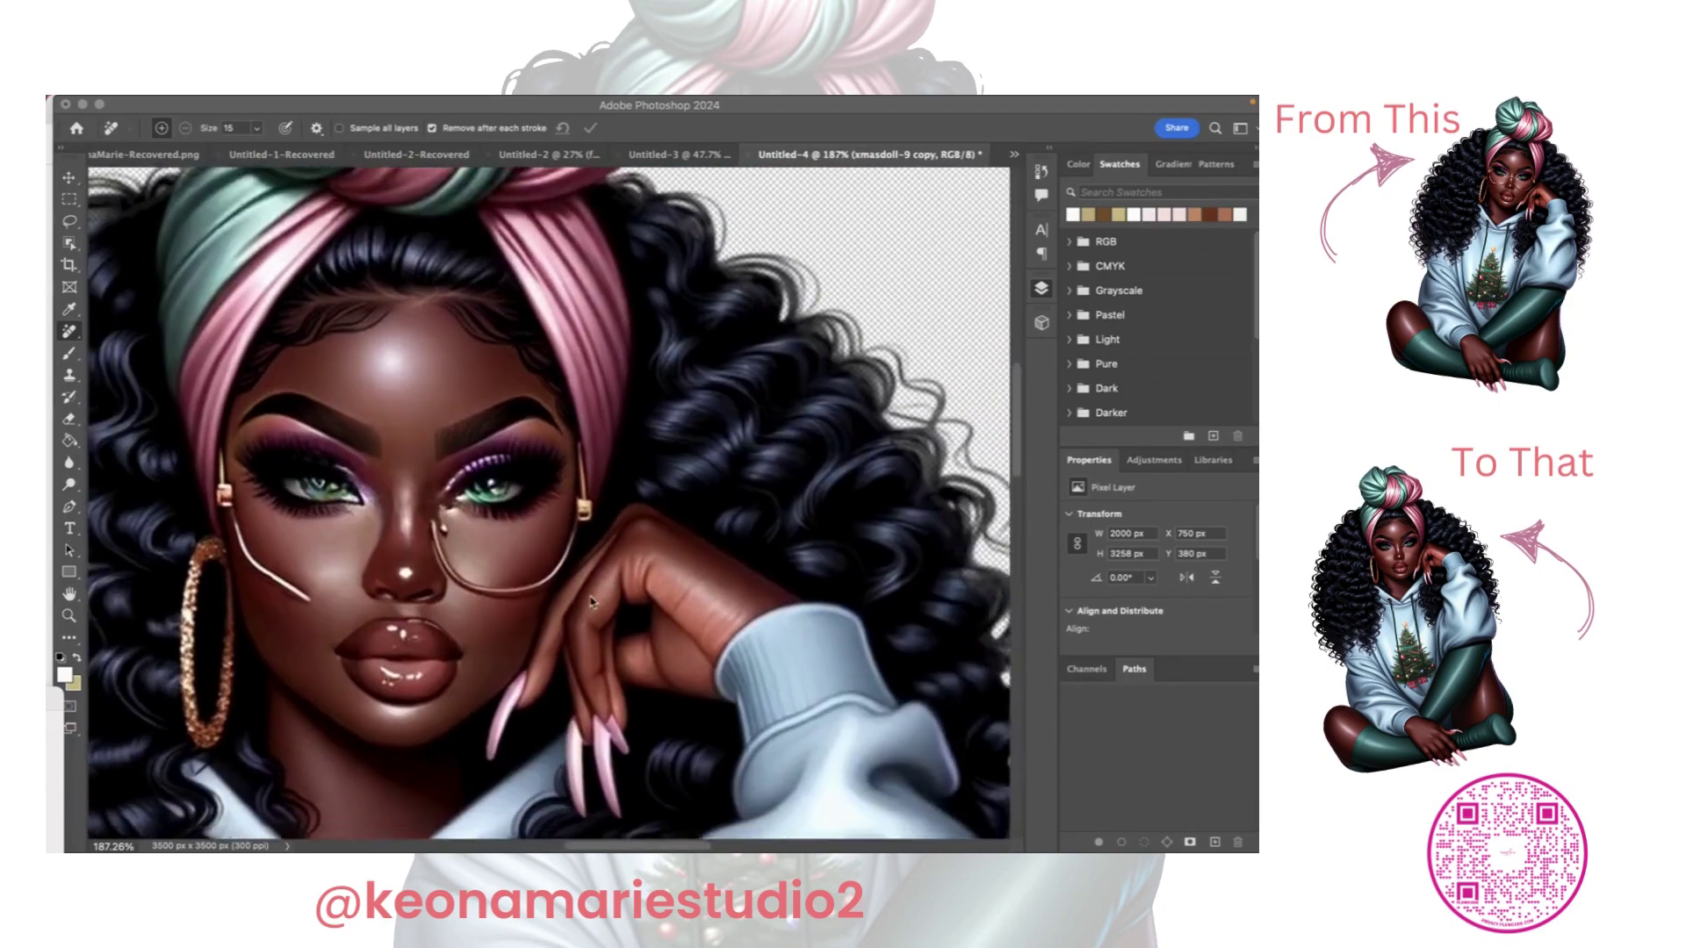
{"action": "scroll", "coordinate": [507, 627], "scroll_direction": "left", "scroll_amount": 3}
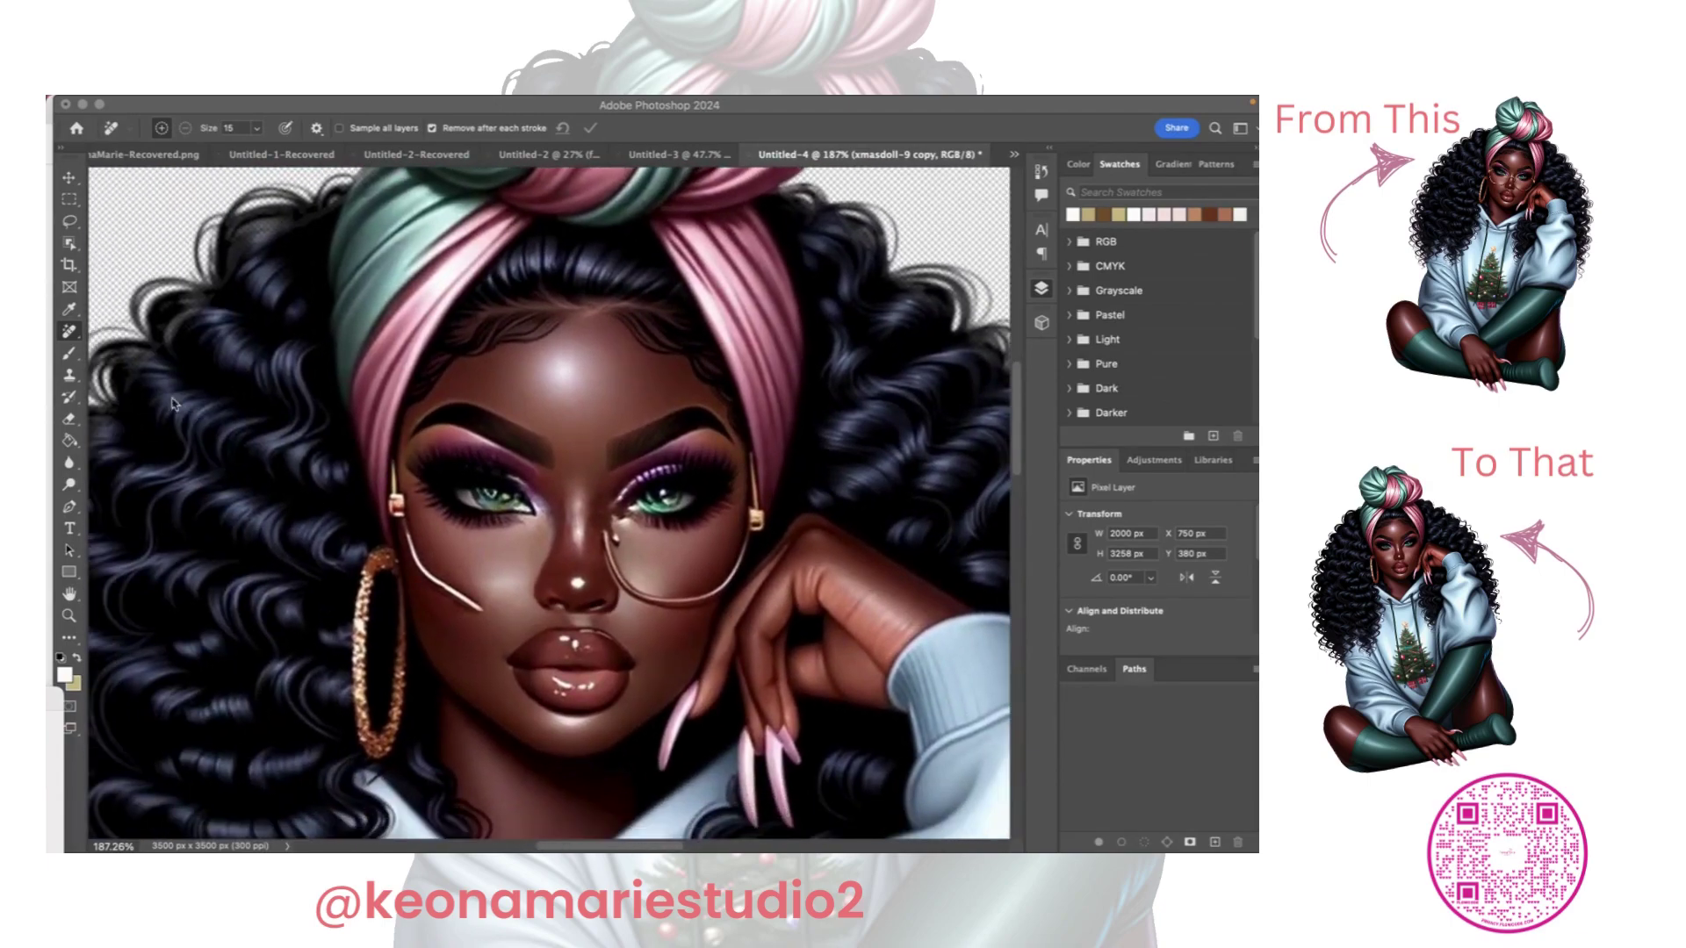
Cover the remaining glasses wire on the image's left cheek with the Healing Brush, using clean skin below it as the source.
{"action": "left_click", "coordinate": [78, 336]}
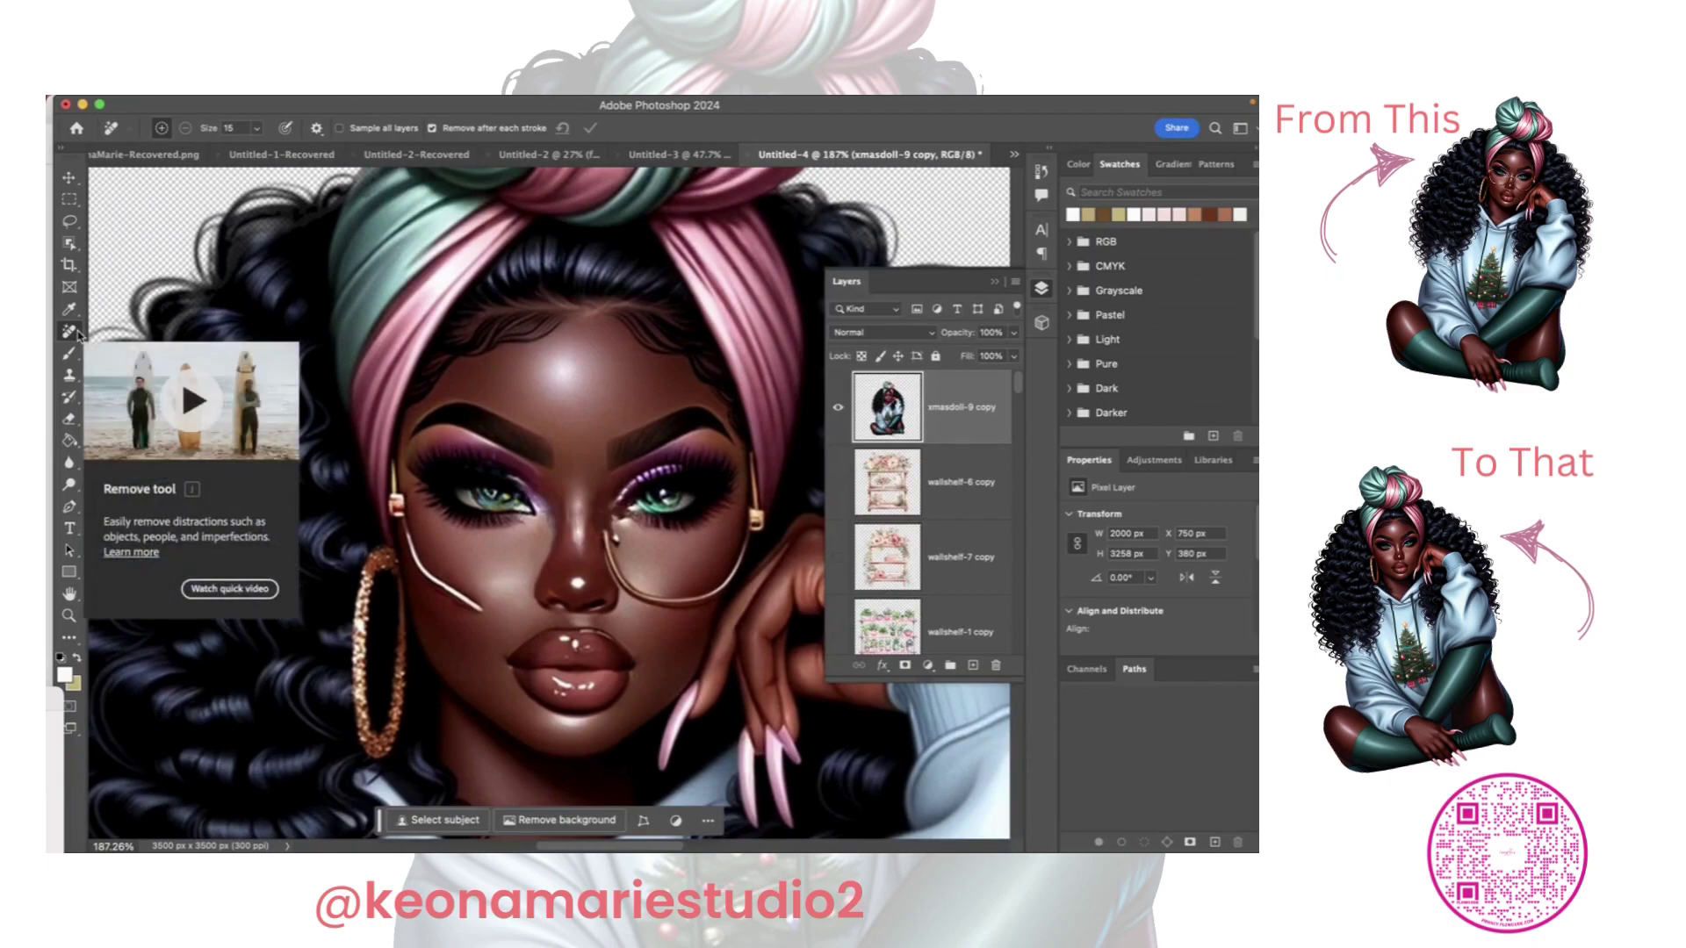
{"action": "left_click", "coordinate": [79, 346]}
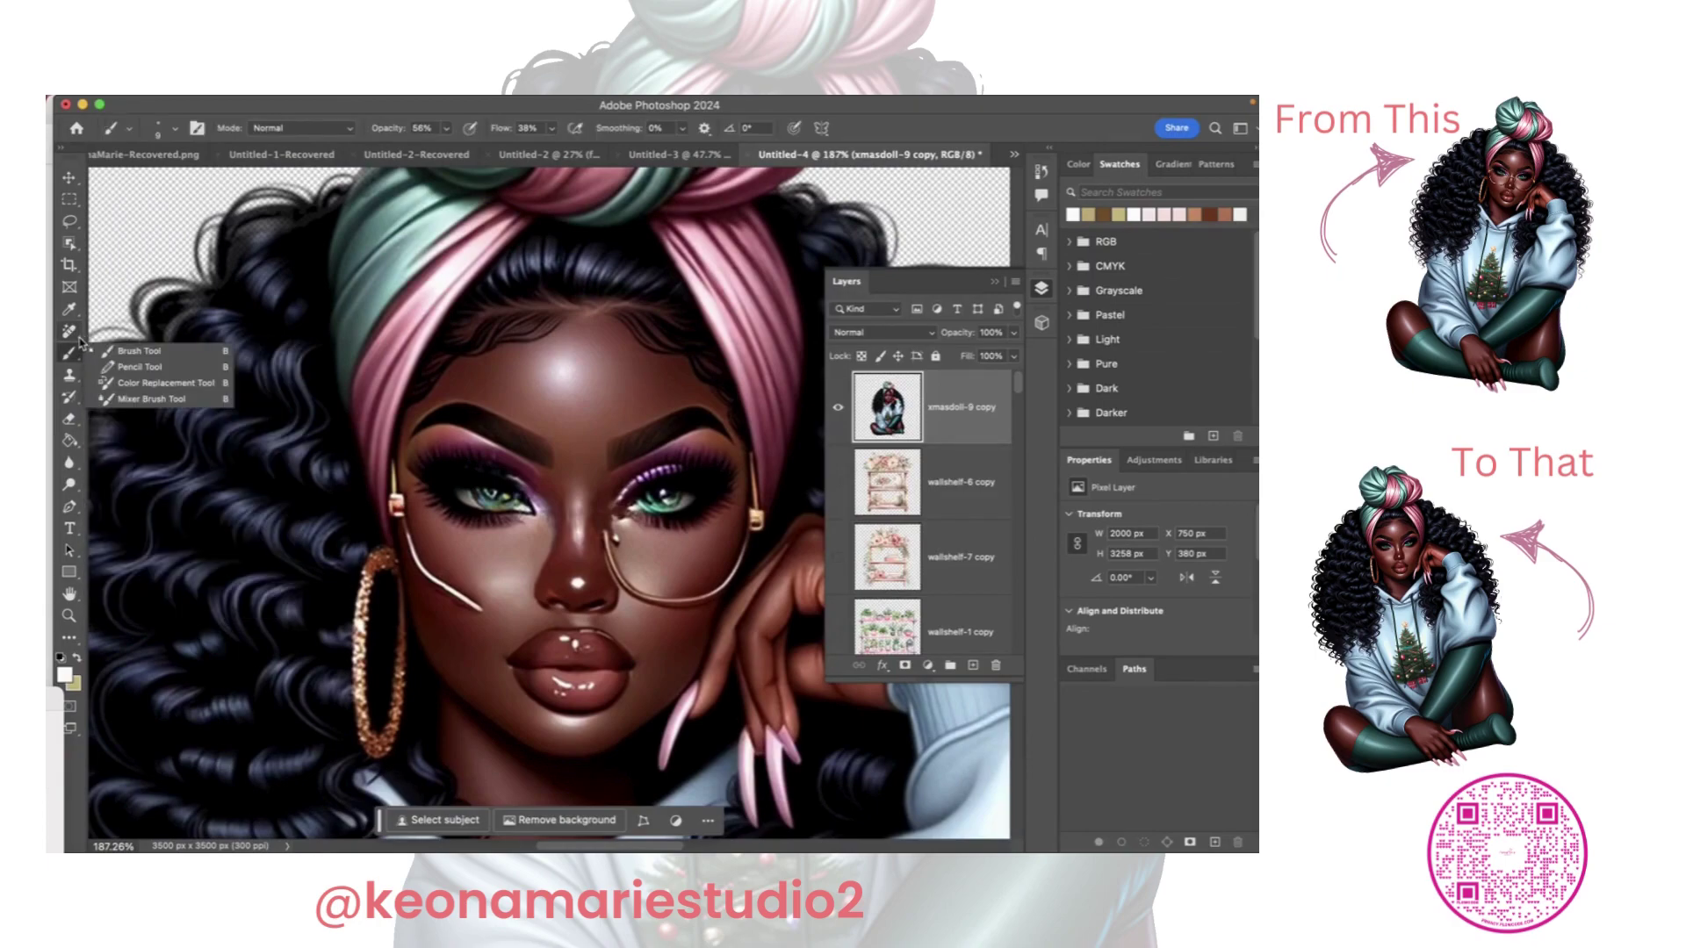
{"action": "left_click", "coordinate": [69, 331]}
{"action": "left_click", "coordinate": [140, 365]}
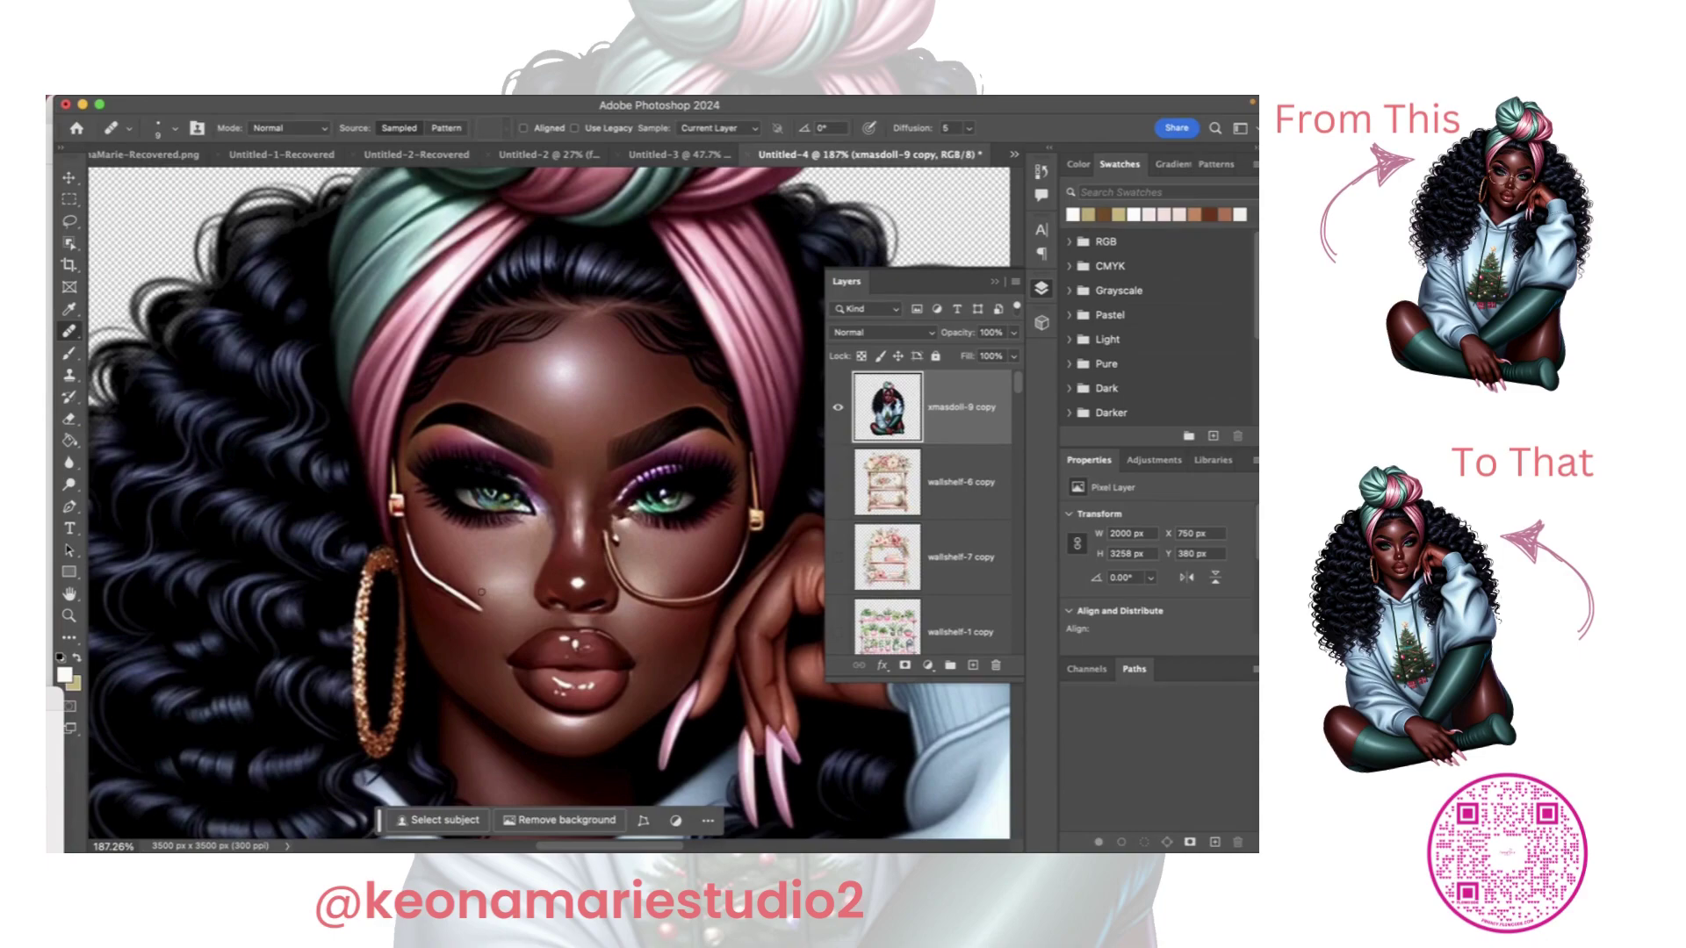
{"action": "key", "text": "bracketright"}
{"action": "left_click", "coordinate": [466, 611]}
{"action": "left_click", "coordinate": [481, 641], "text": "alt"}
{"action": "left_click", "coordinate": [455, 592]}
{"action": "left_click", "coordinate": [449, 587]}
{"action": "left_click", "coordinate": [444, 586]}
{"action": "left_click", "coordinate": [434, 578]}
{"action": "left_click", "coordinate": [429, 580]}
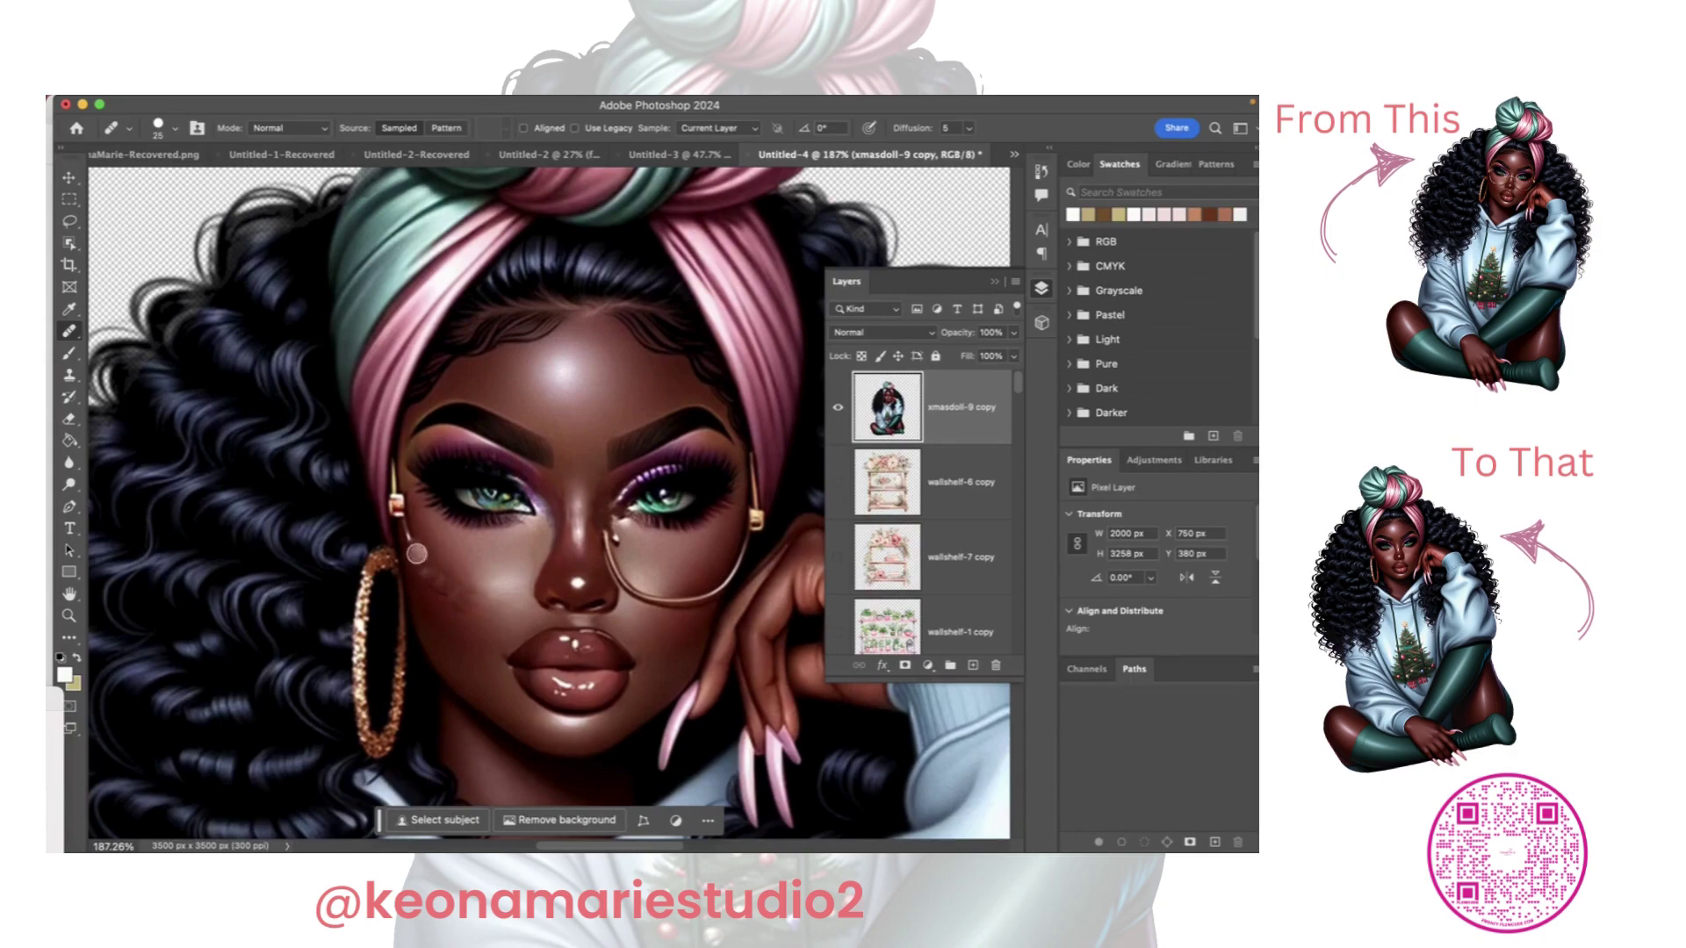
{"action": "left_click_drag", "start_coordinate": [416, 553], "coordinate": [400, 520]}
Clean up the leftover wire marks on the image's left cheek and erase the gold hinge beside the eye with the Spot Healing Brush.
{"action": "left_click", "coordinate": [69, 331]}
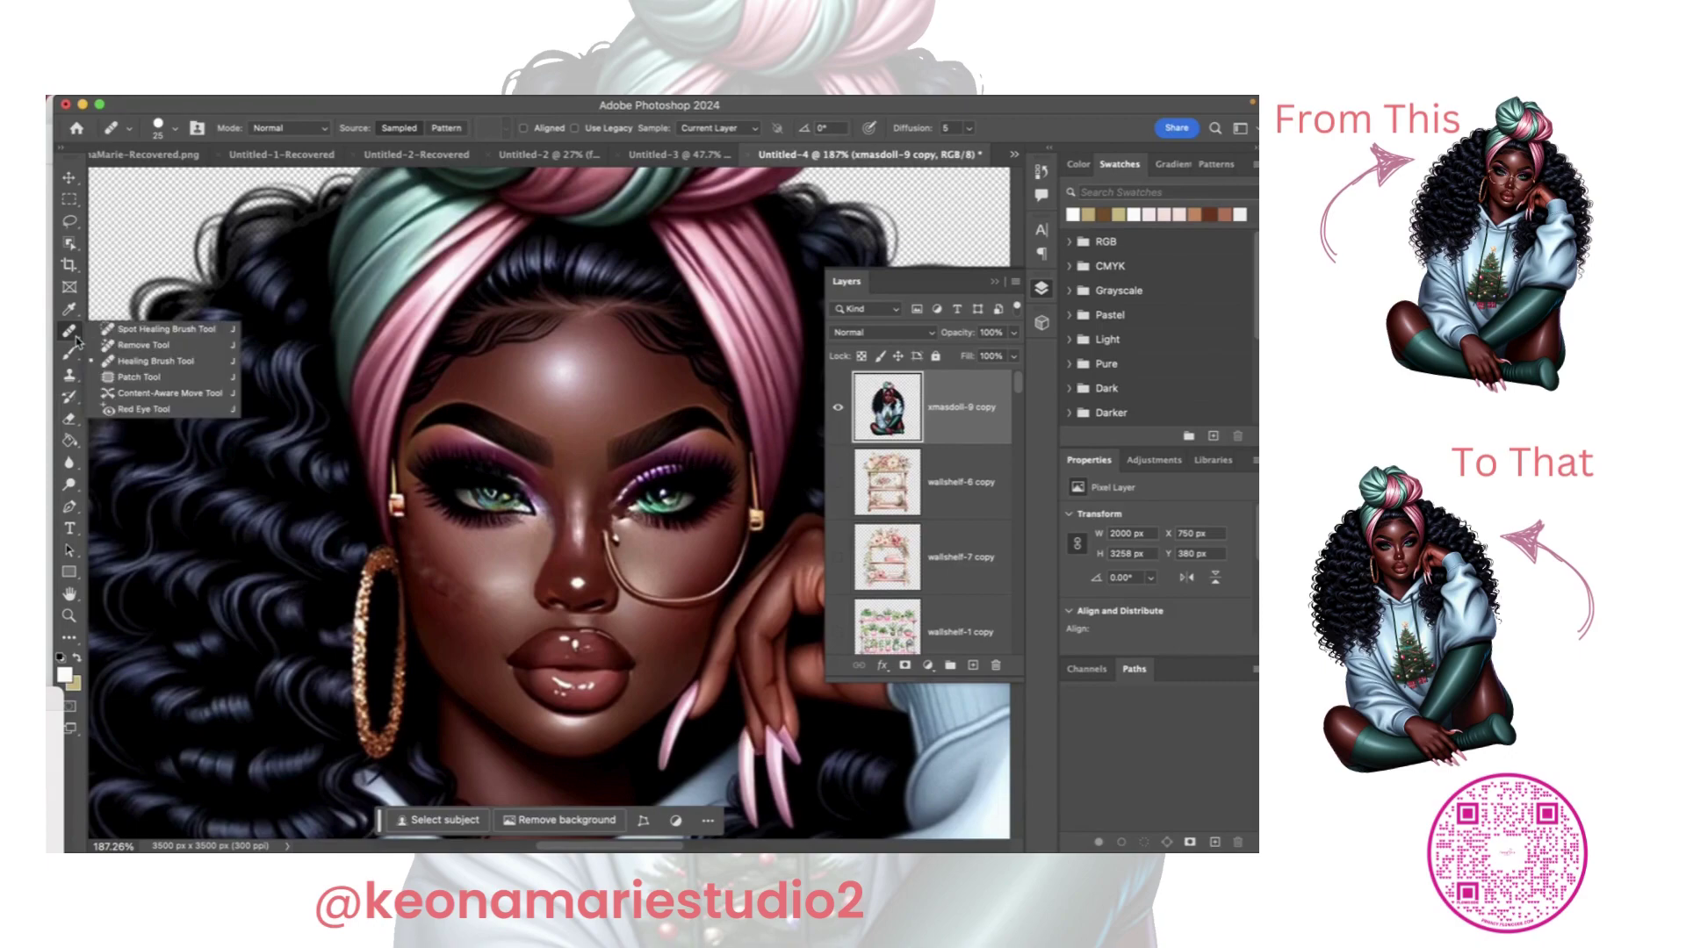
{"action": "left_click", "coordinate": [131, 331]}
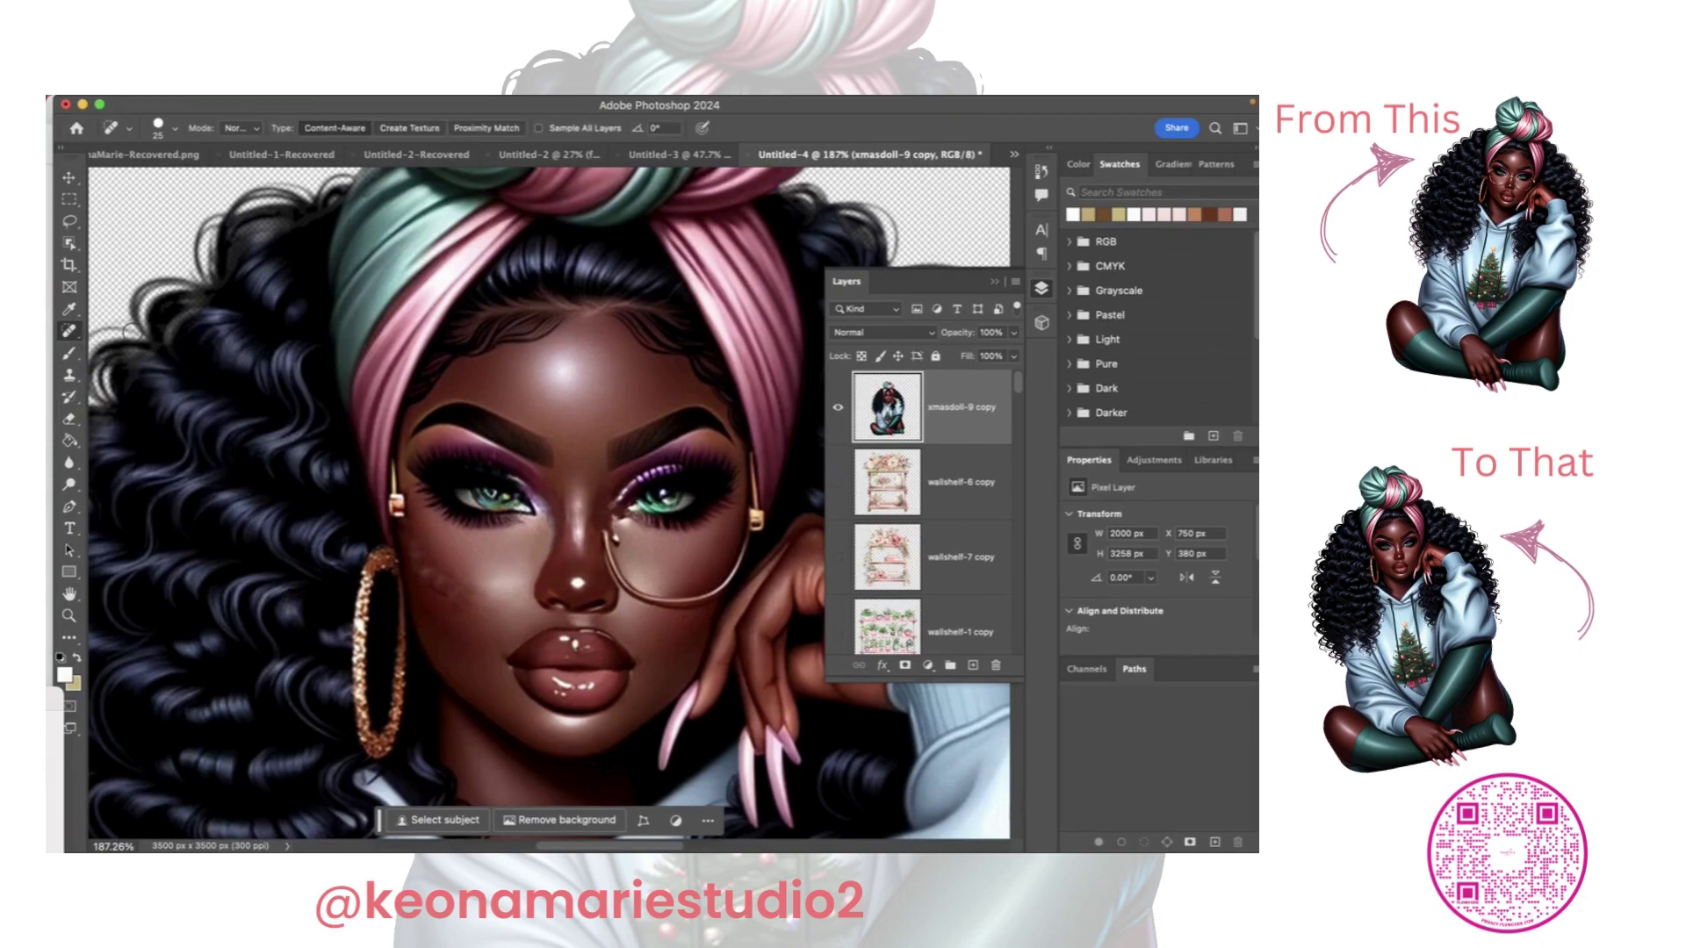
{"action": "left_click", "coordinate": [477, 593]}
{"action": "left_click", "coordinate": [477, 605]}
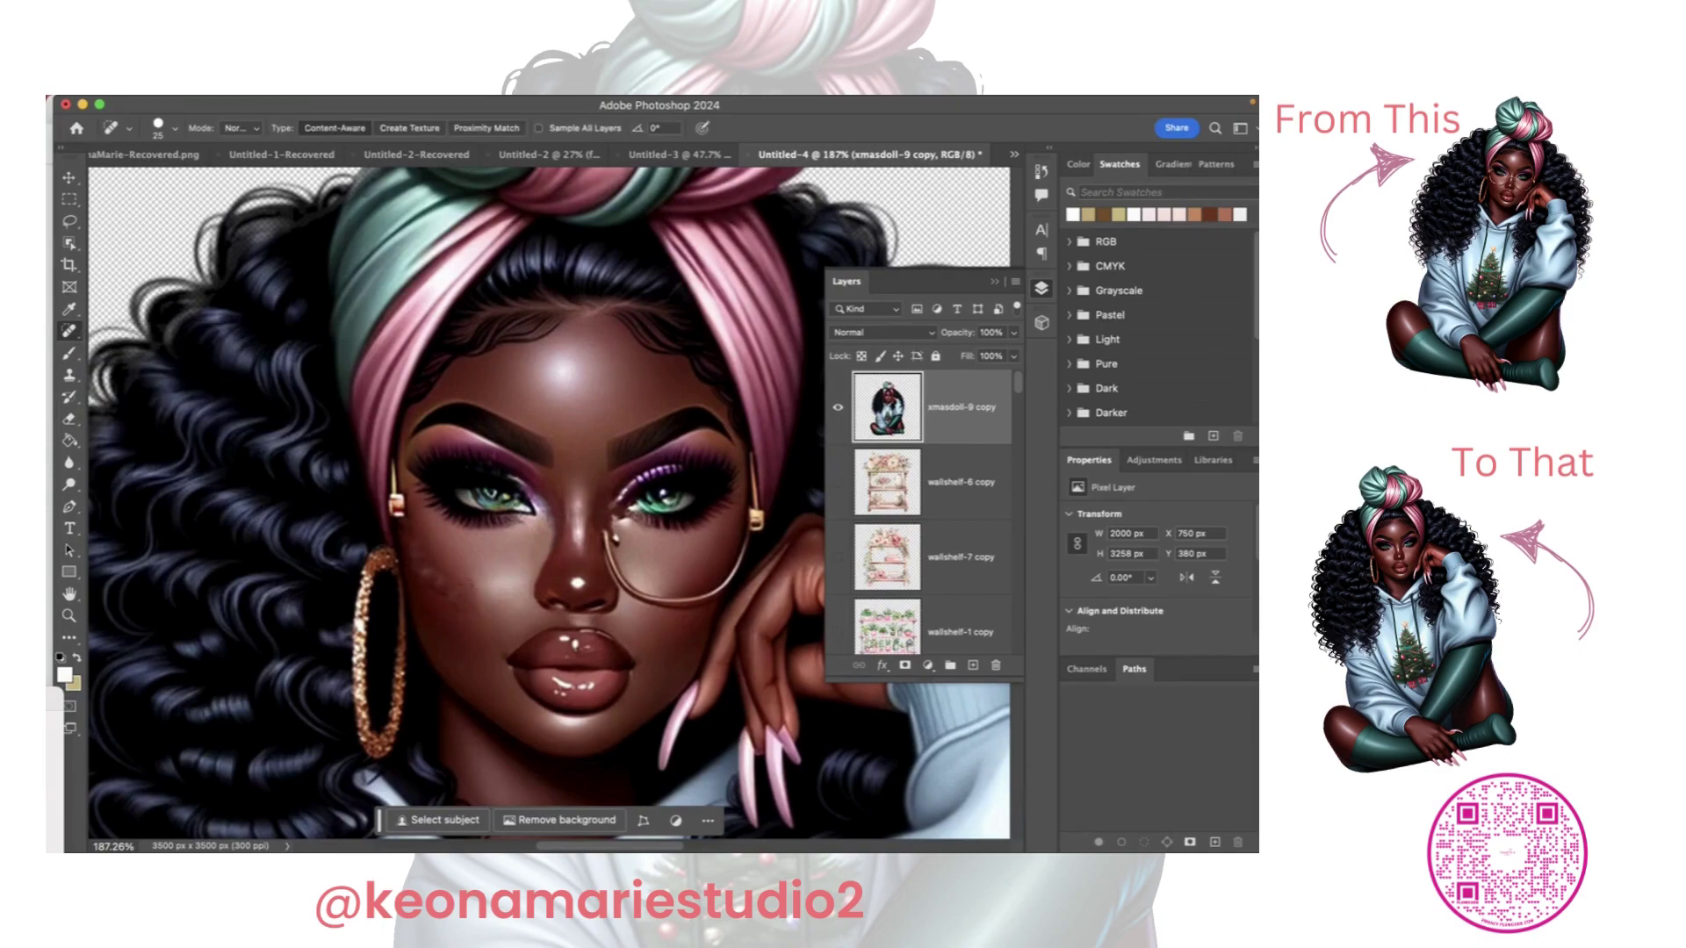
{"action": "left_click", "coordinate": [465, 607]}
{"action": "left_click", "coordinate": [474, 592]}
{"action": "left_click", "coordinate": [448, 604]}
{"action": "left_click", "coordinate": [439, 599]}
{"action": "left_click", "coordinate": [436, 580]}
{"action": "left_click", "coordinate": [428, 569]}
{"action": "left_click", "coordinate": [420, 544]}
{"action": "mouse_move", "coordinate": [415, 584]}
{"action": "left_mouse_down"}
{"action": "mouse_move", "coordinate": [411, 537]}
{"action": "mouse_move", "coordinate": [412, 571]}
{"action": "left_mouse_up"}
{"action": "left_click_drag", "start_coordinate": [475, 617], "coordinate": [472, 612]}
{"action": "left_click", "coordinate": [474, 623]}
{"action": "left_click", "coordinate": [453, 616]}
{"action": "left_click", "coordinate": [458, 587]}
{"action": "left_click", "coordinate": [455, 585]}
{"action": "left_click", "coordinate": [469, 608]}
{"action": "left_click", "coordinate": [401, 498]}
Set the zoom to 100% and inspect the retouched face, hair, hoodie and legs across the whole figure.
{"action": "scroll", "coordinate": [424, 834], "scroll_direction": "left", "scroll_amount": 5}
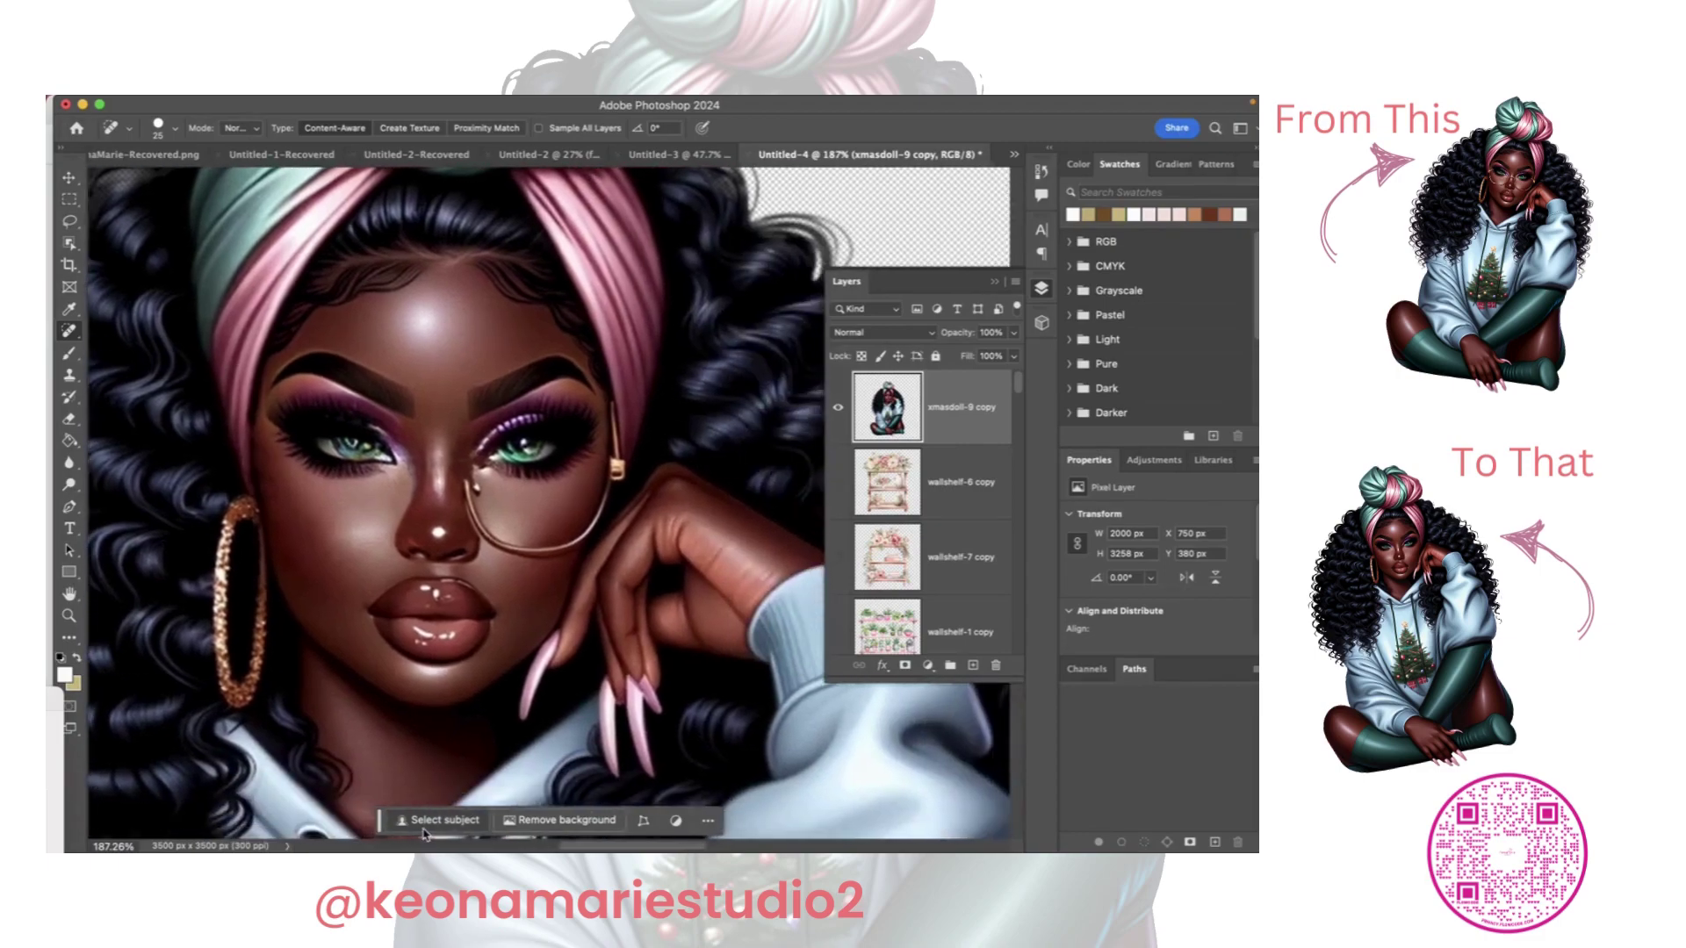
{"action": "scroll", "coordinate": [424, 834], "scroll_direction": "left", "scroll_amount": 3}
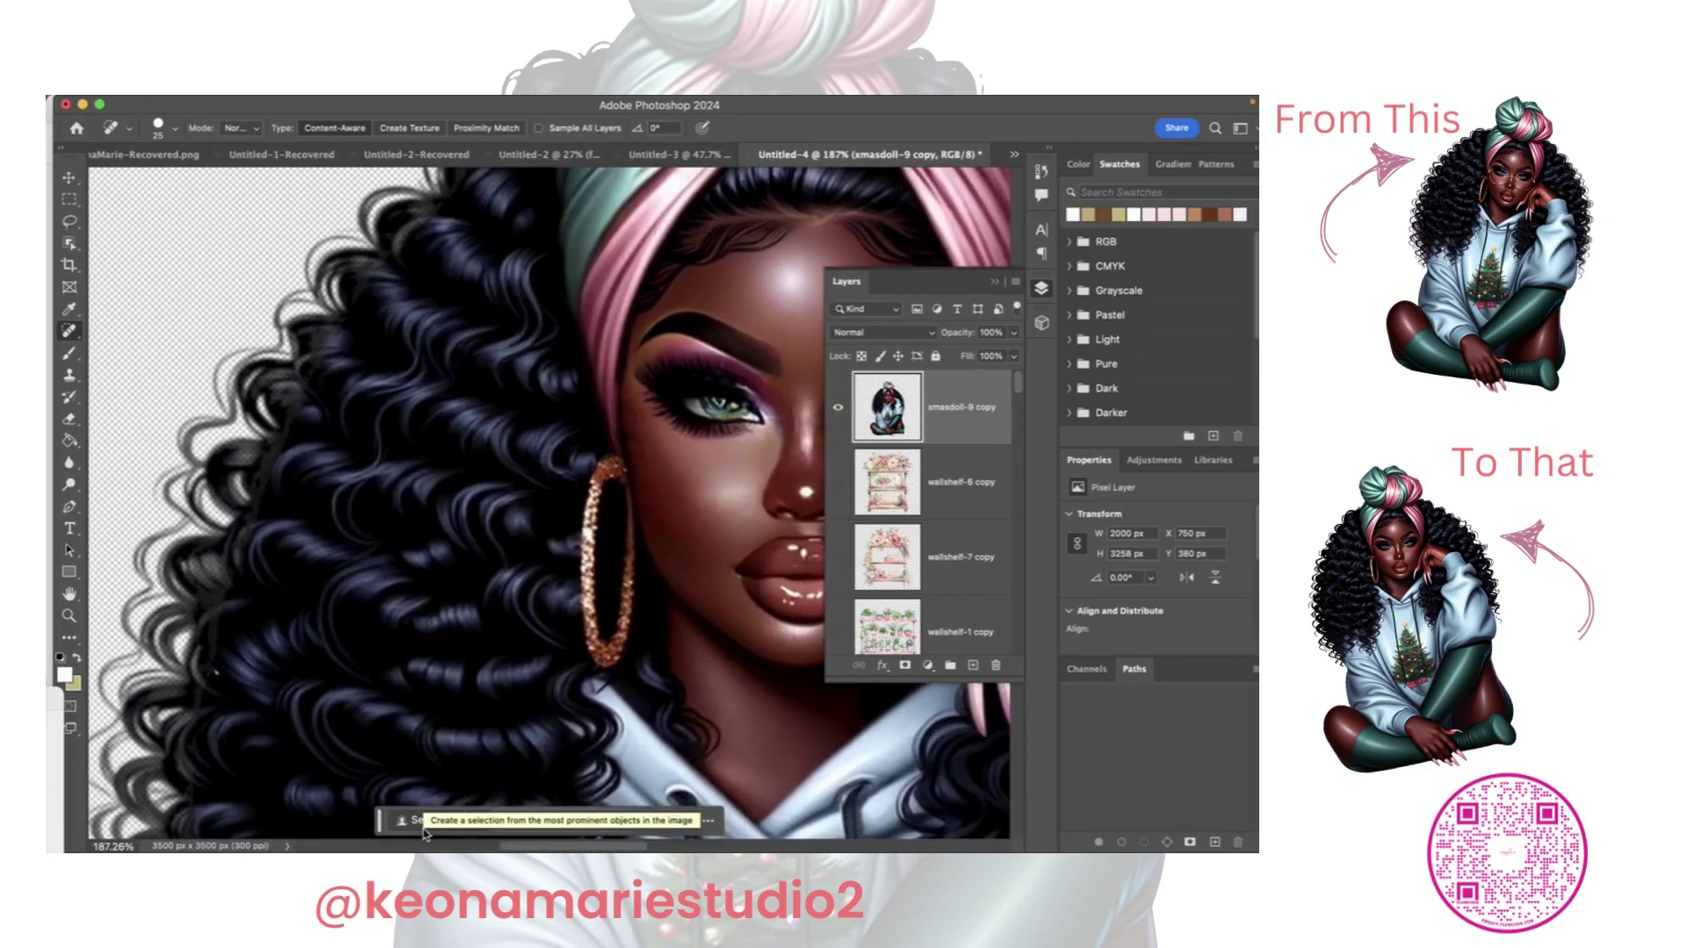
{"action": "scroll", "coordinate": [424, 834], "scroll_direction": "right", "scroll_amount": 5}
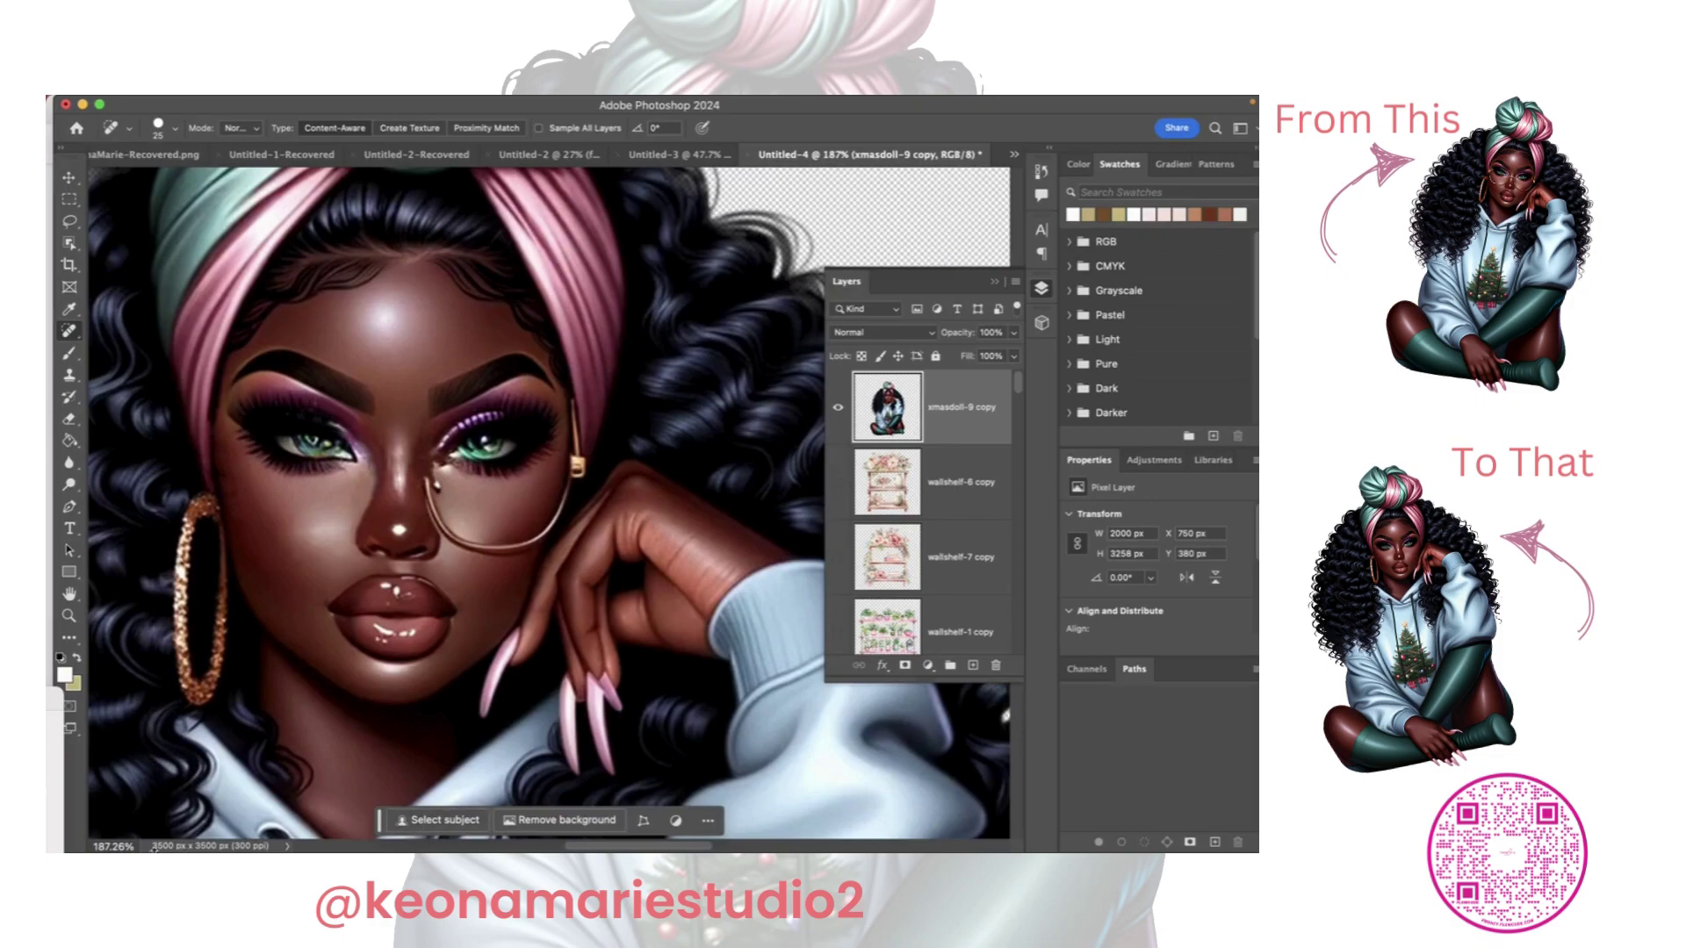
{"action": "left_click", "coordinate": [115, 846]}
{"action": "type", "text": "100"}
{"action": "key", "text": "Return"}
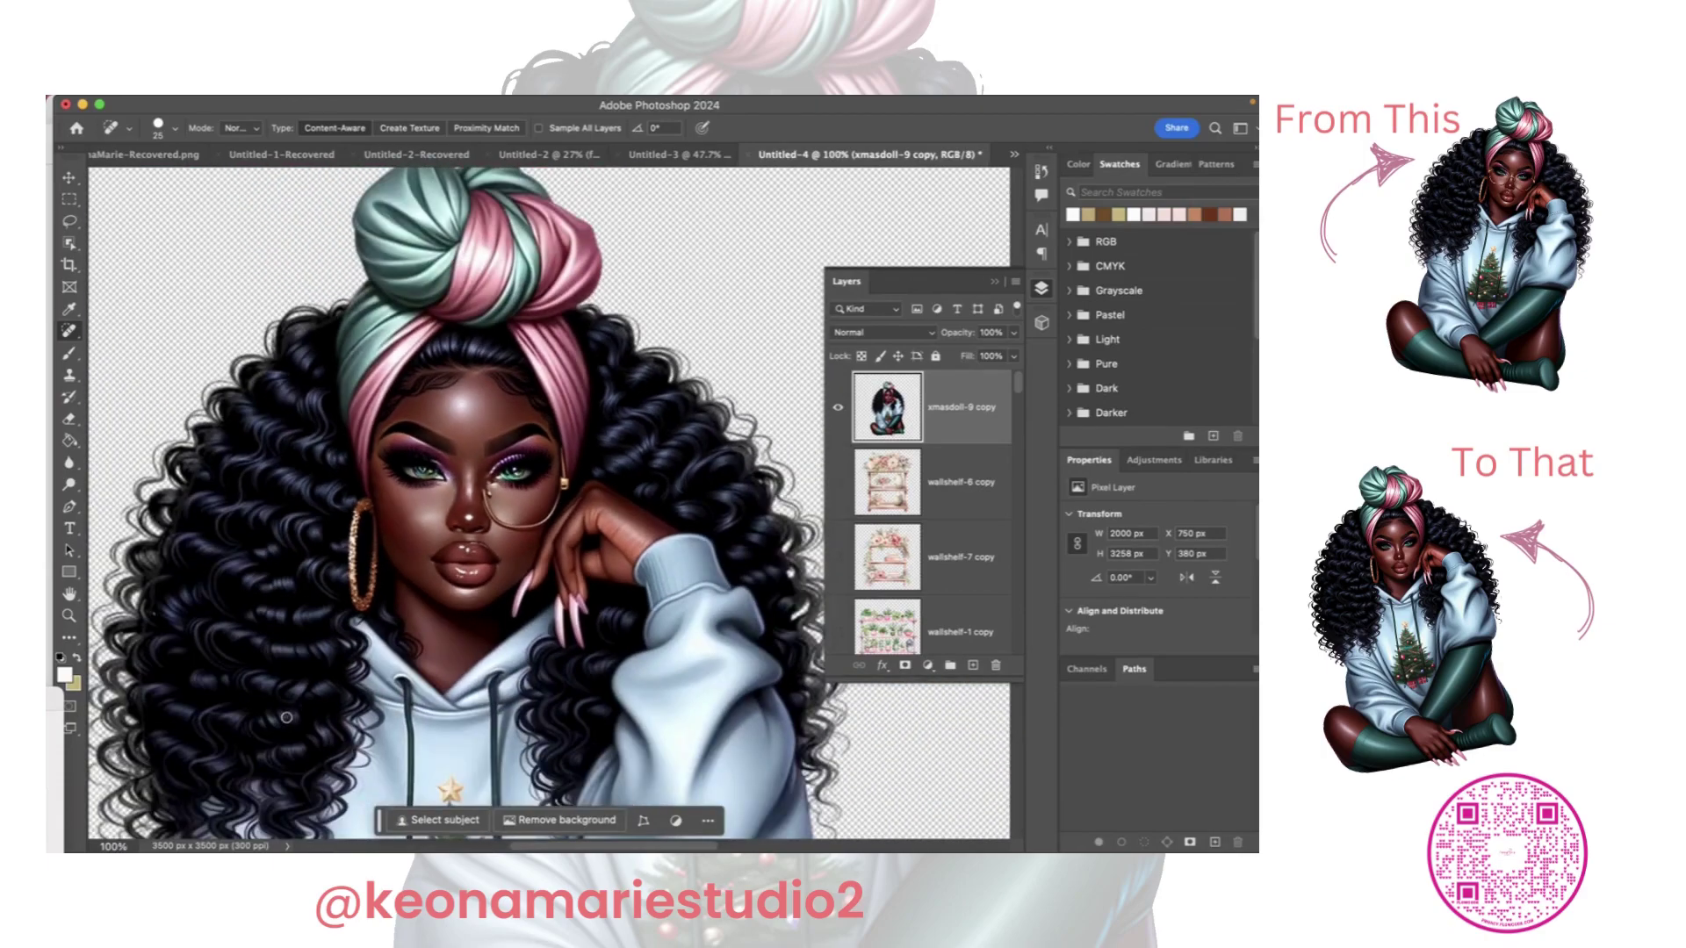
{"action": "scroll", "coordinate": [288, 713], "scroll_direction": "down", "scroll_amount": 5}
{"action": "scroll", "coordinate": [288, 714], "scroll_direction": "left", "scroll_amount": 4}
{"action": "scroll", "coordinate": [288, 713], "scroll_direction": "down", "scroll_amount": 10}
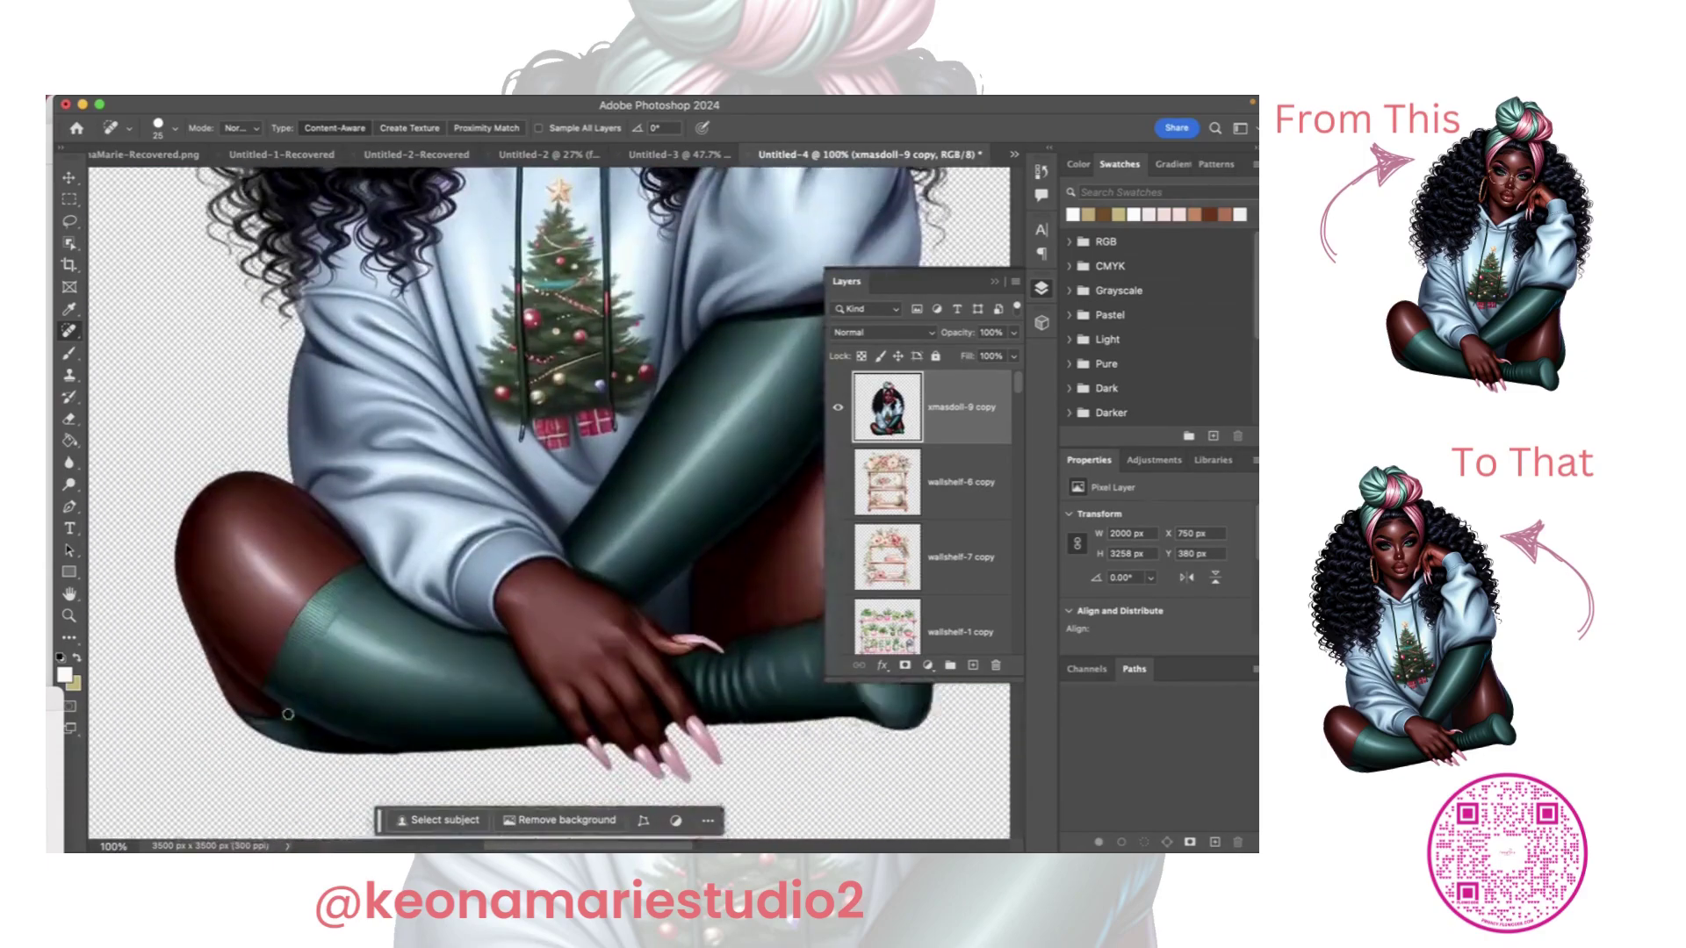
{"action": "scroll", "coordinate": [288, 714], "scroll_direction": "right", "scroll_amount": 3}
{"action": "scroll", "coordinate": [288, 714], "scroll_direction": "right", "scroll_amount": 2}
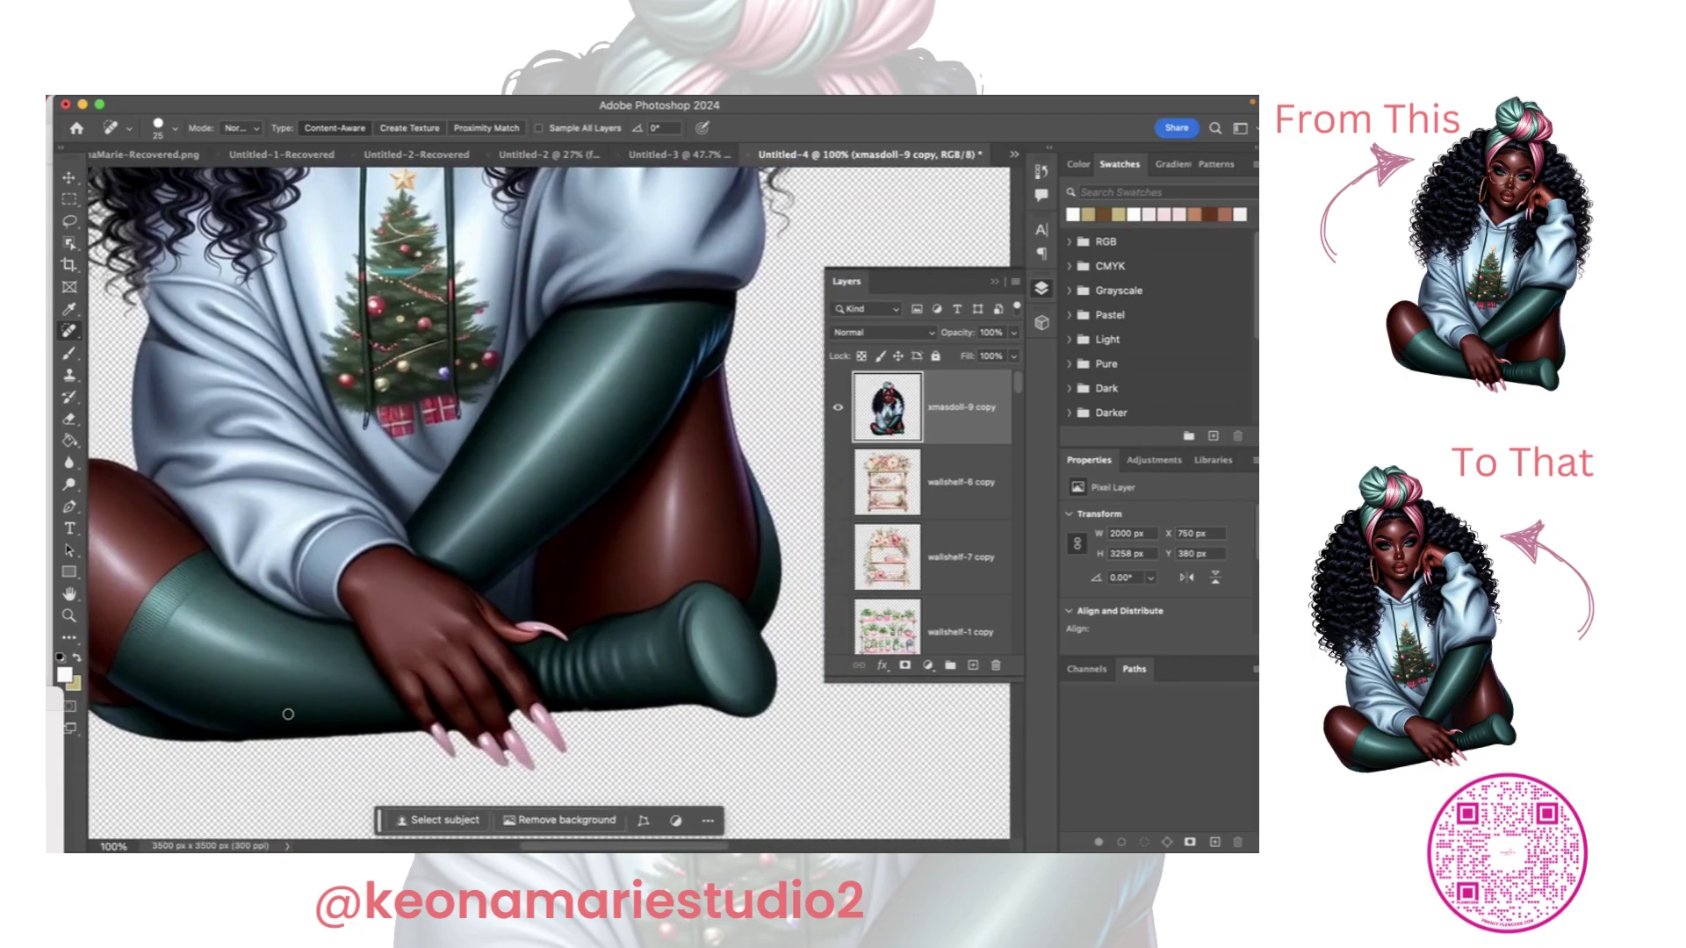
{"action": "scroll", "coordinate": [288, 713], "scroll_direction": "up", "scroll_amount": 4}
{"action": "scroll", "coordinate": [288, 714], "scroll_direction": "up", "scroll_amount": 7}
{"action": "scroll", "coordinate": [288, 714], "scroll_direction": "left", "scroll_amount": 2}
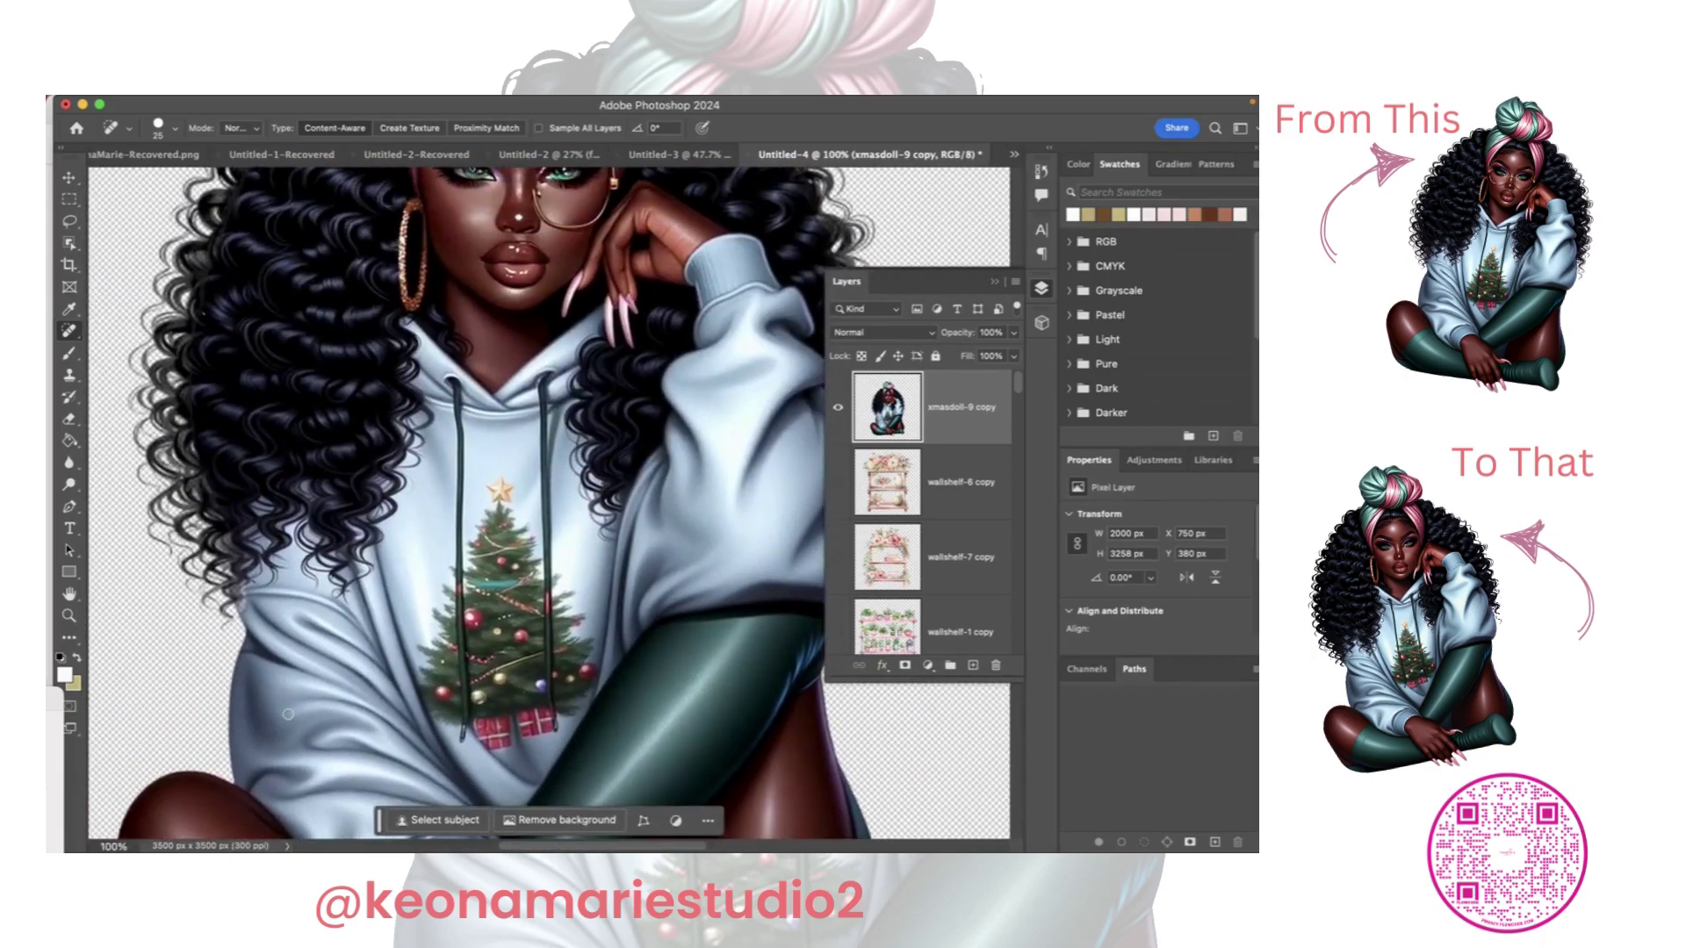
{"action": "scroll", "coordinate": [288, 713], "scroll_direction": "left", "scroll_amount": 3}
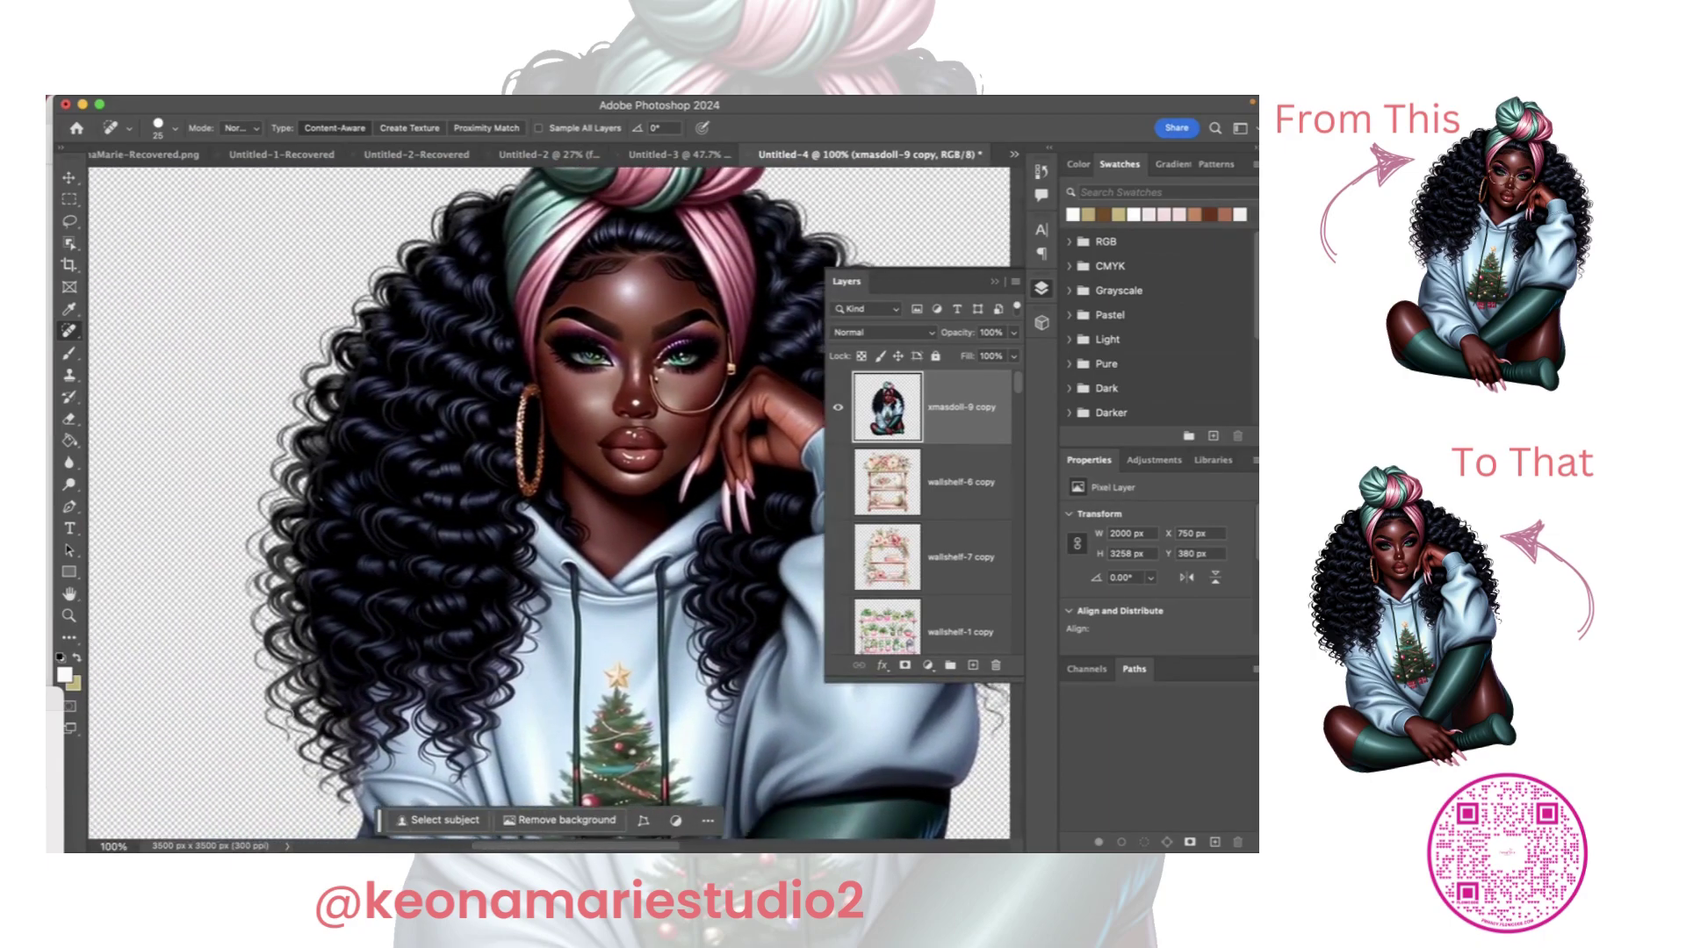
{"action": "scroll", "coordinate": [288, 714], "scroll_direction": "up", "scroll_amount": 3}
{"action": "scroll", "coordinate": [288, 714], "scroll_direction": "right", "scroll_amount": 4}
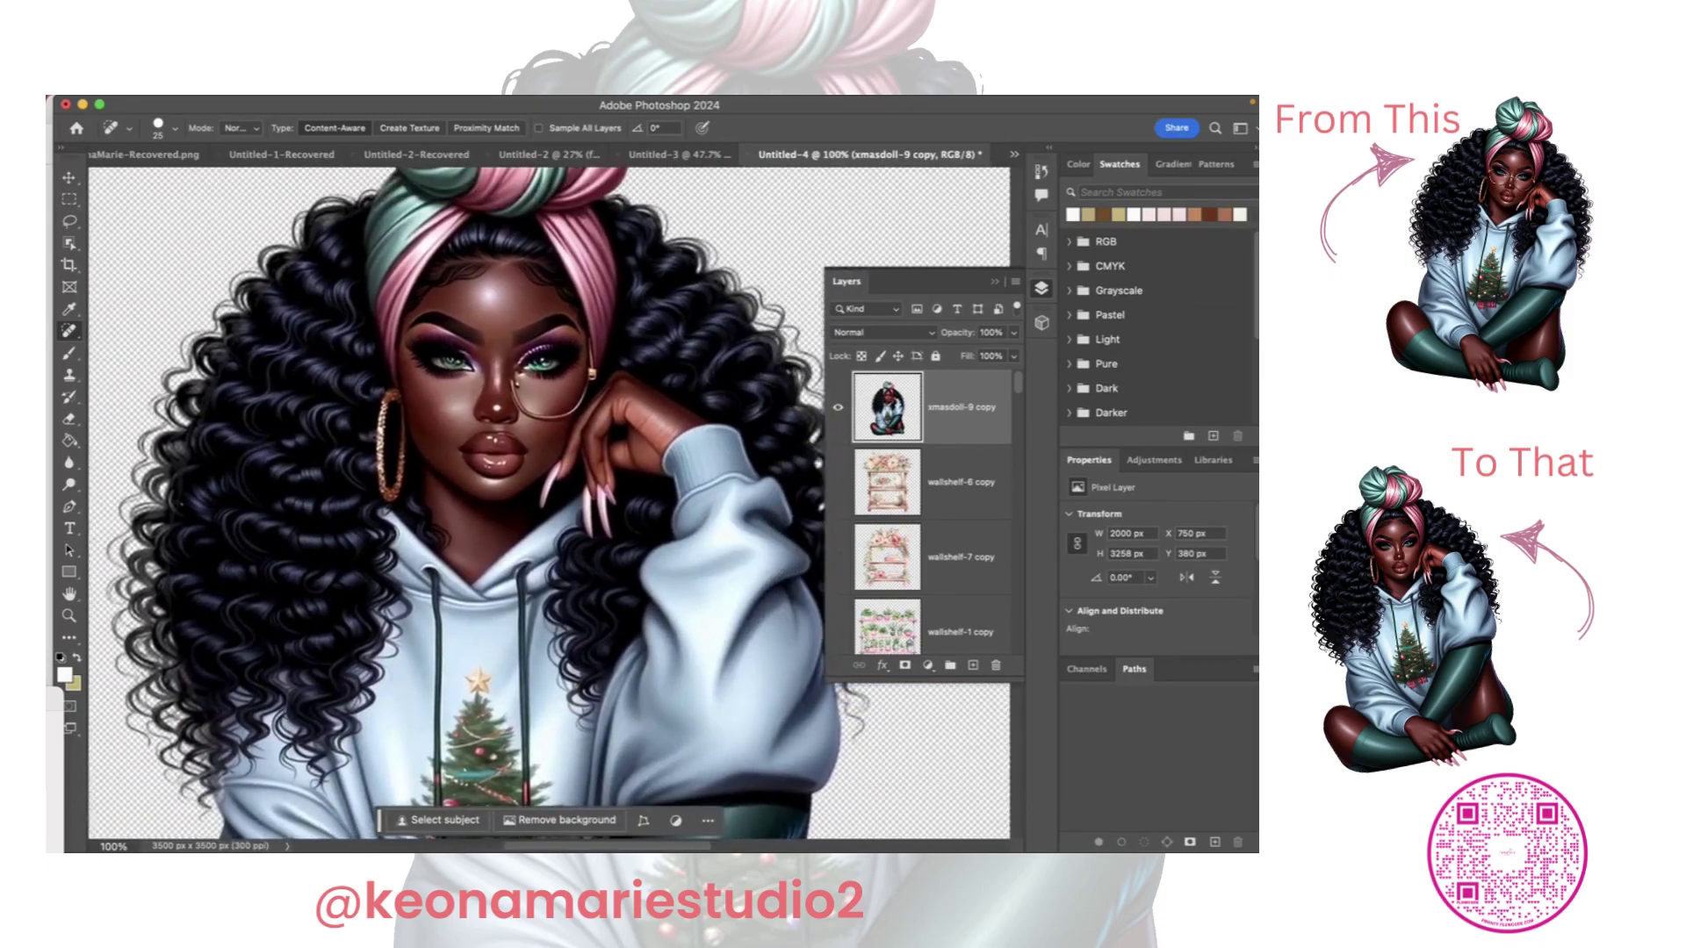
{"action": "scroll", "coordinate": [288, 714], "scroll_direction": "down", "scroll_amount": 1}
{"action": "scroll", "coordinate": [288, 714], "scroll_direction": "left", "scroll_amount": 2}
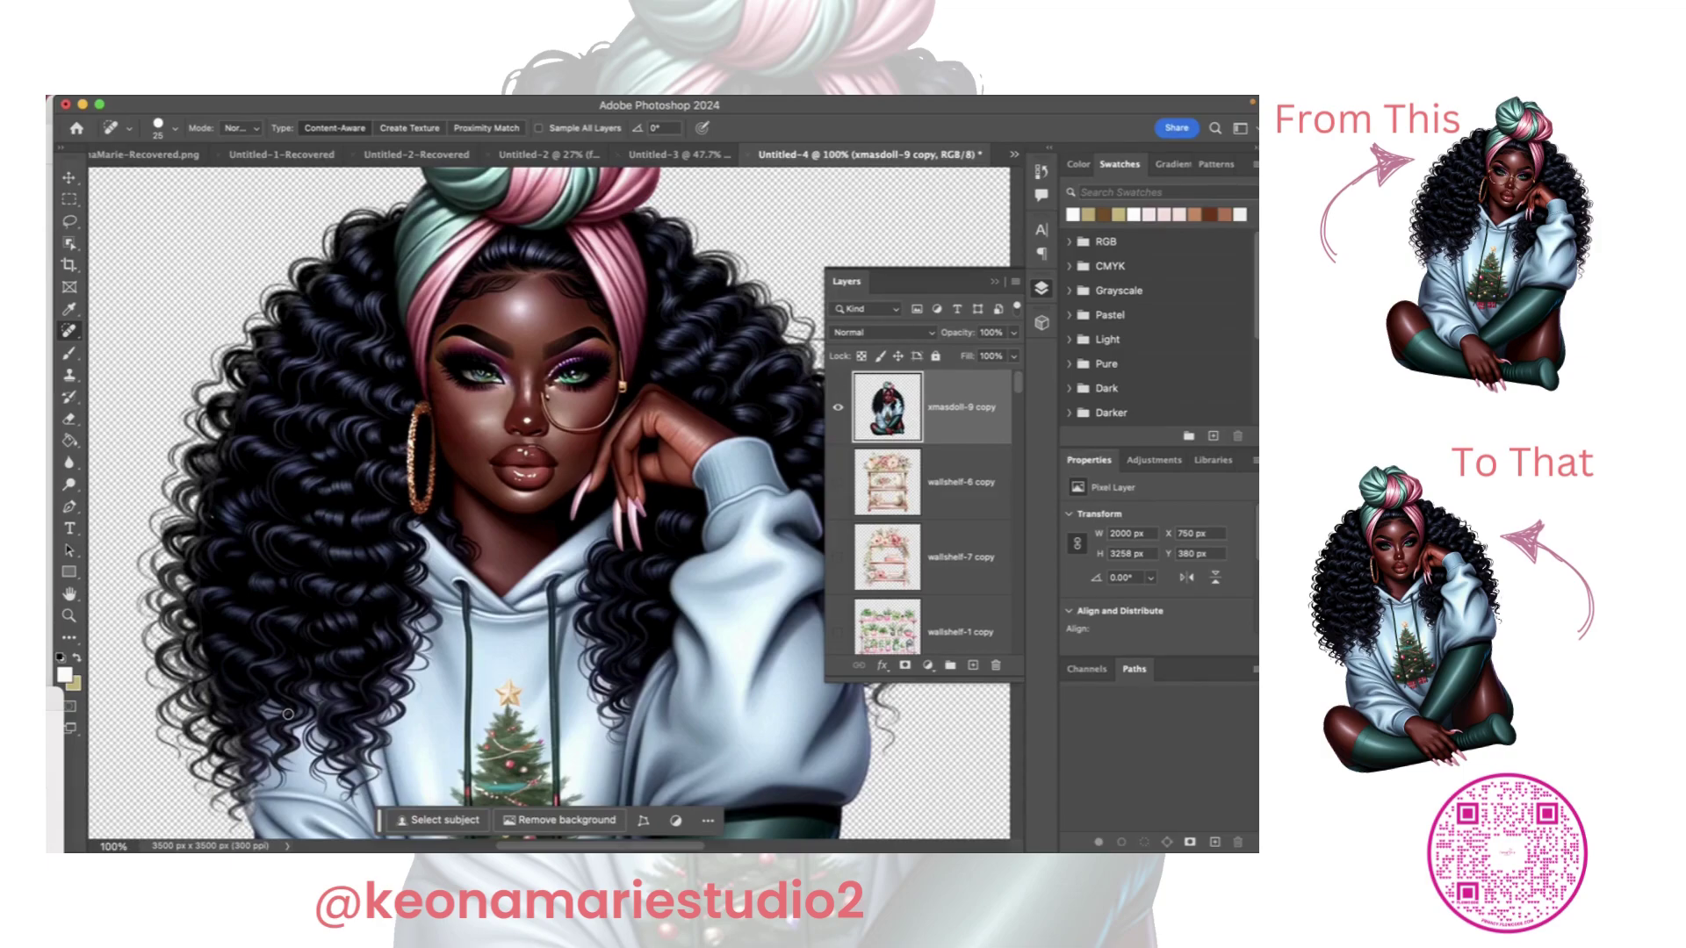
{"action": "scroll", "coordinate": [288, 714], "scroll_direction": "down", "scroll_amount": 3}
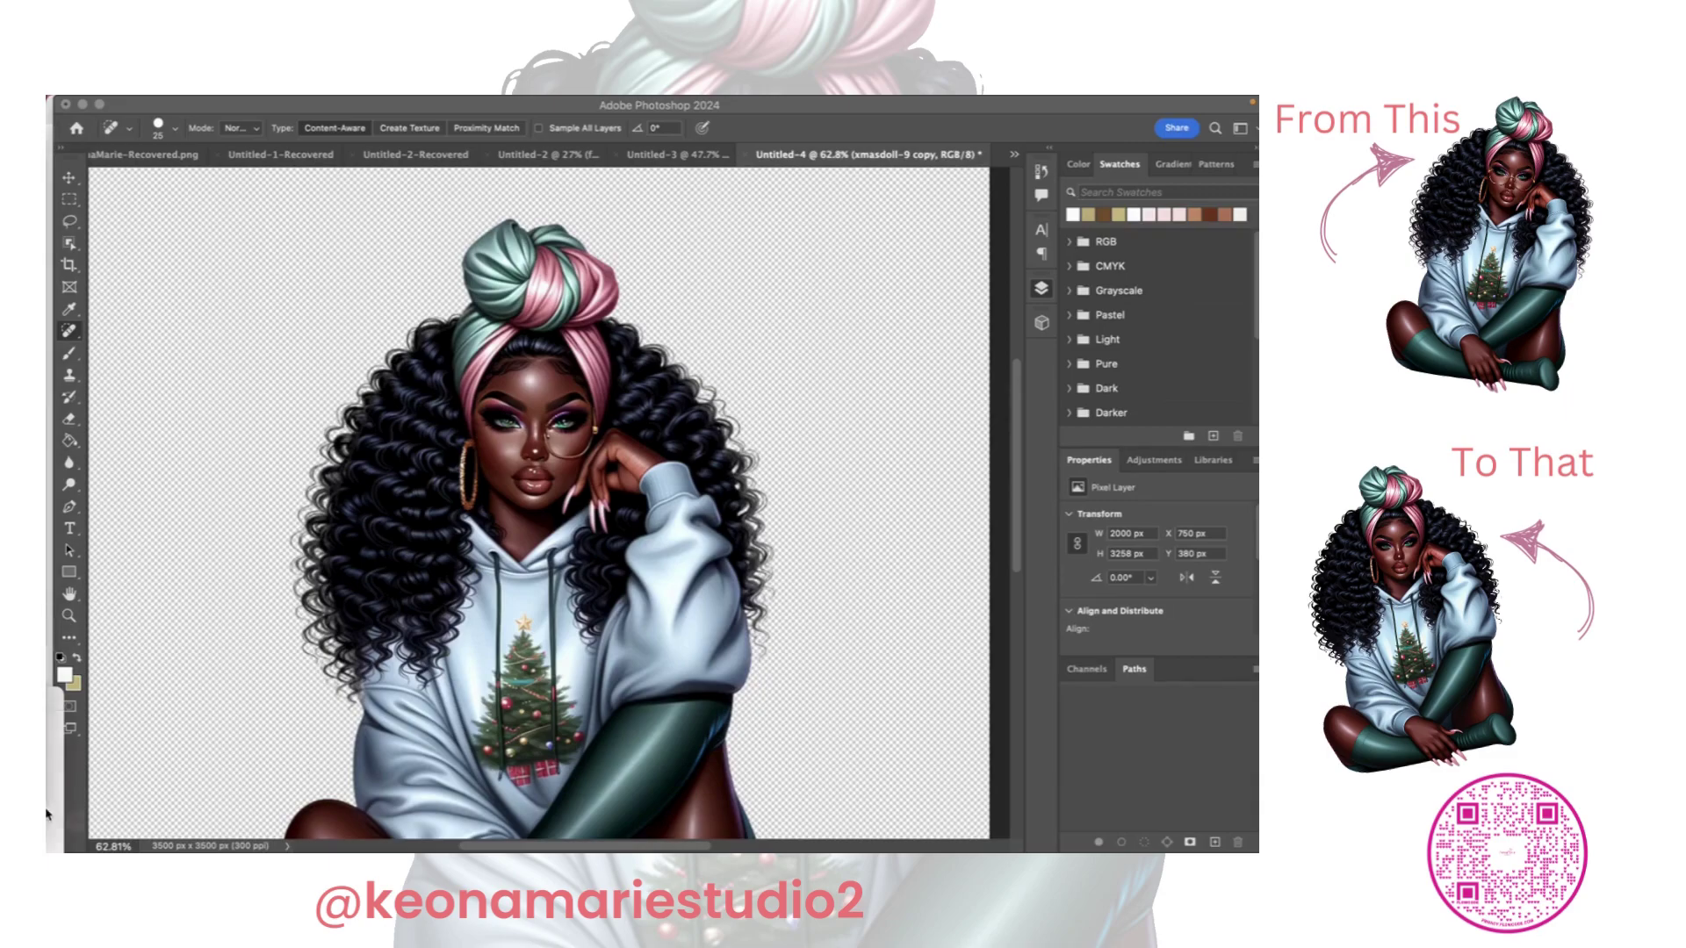
{"action": "mouse_move", "coordinate": [704, 100]}
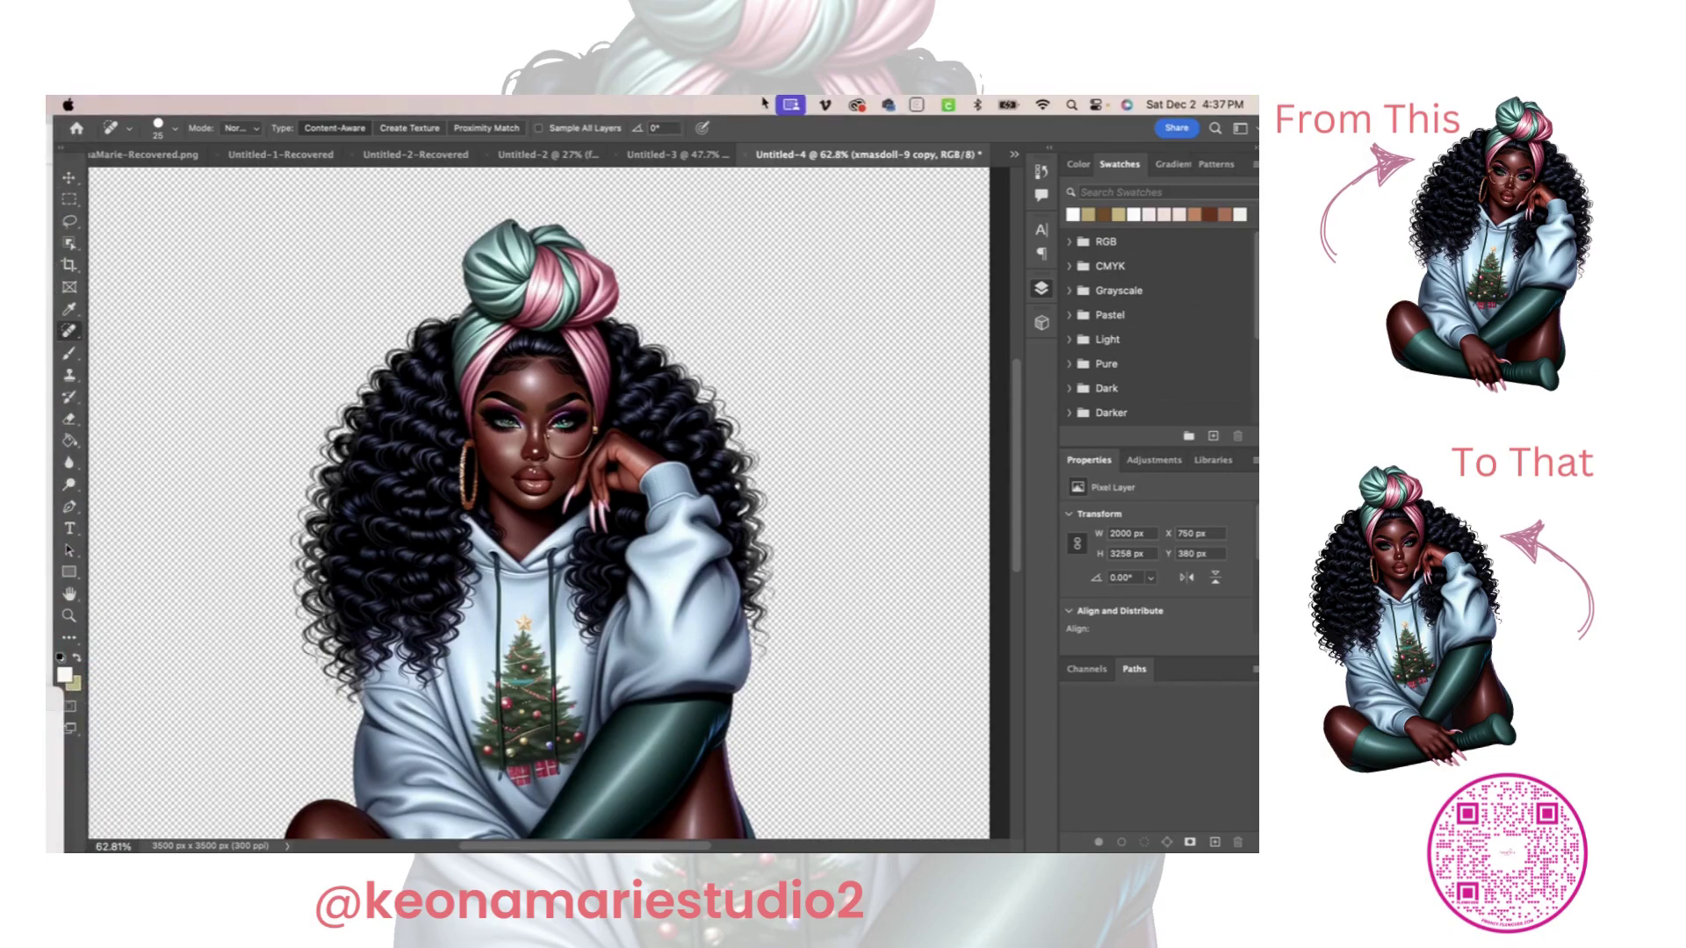